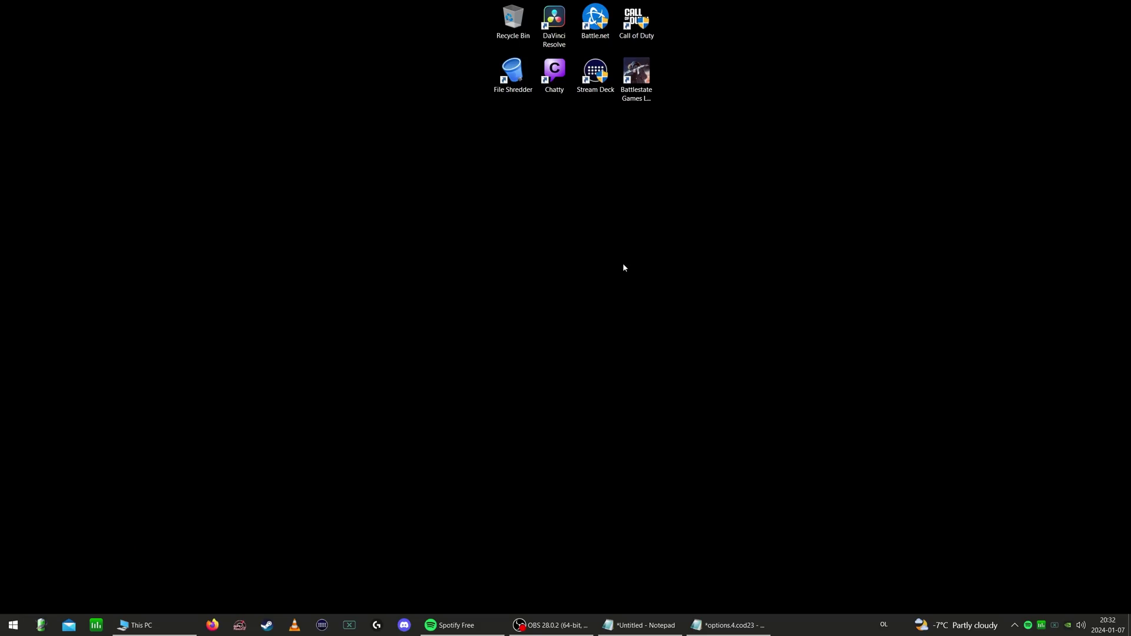
Step: Browse This PC to Documents > Call of Duty > players and open options.4.cod23 in Notepad
left_click(193, 615)
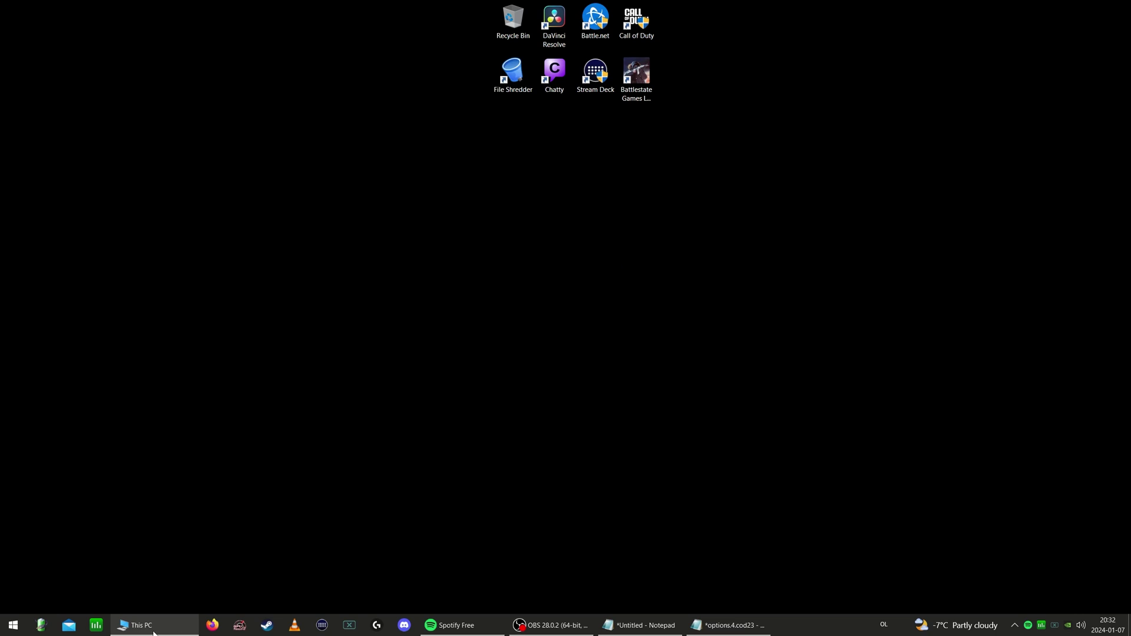
left_click(306, 312)
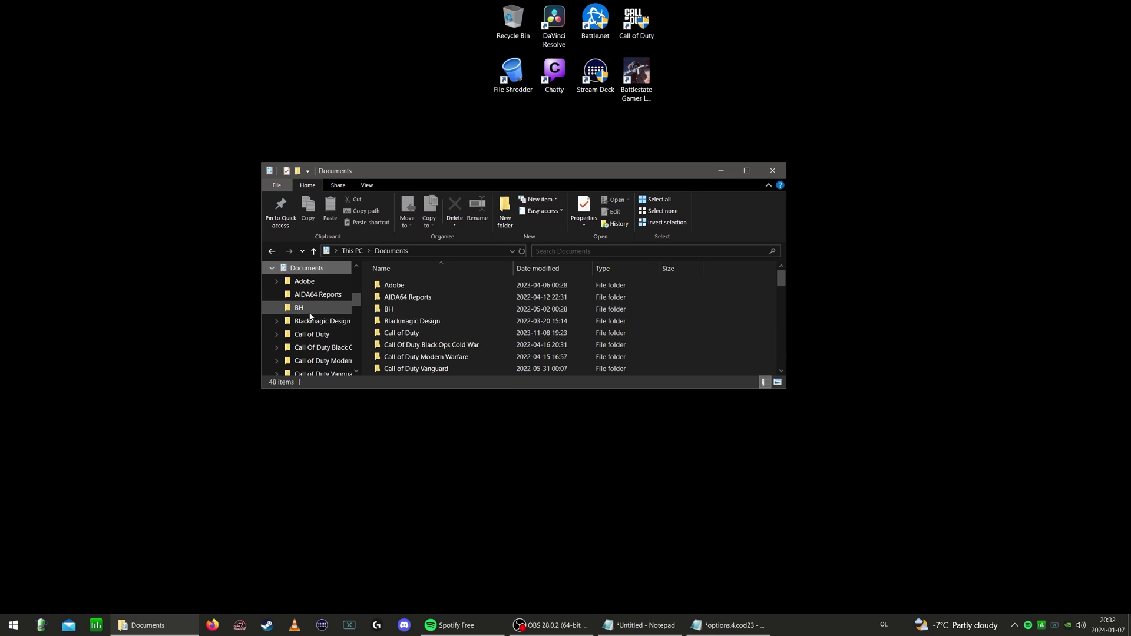
double_click(420, 334)
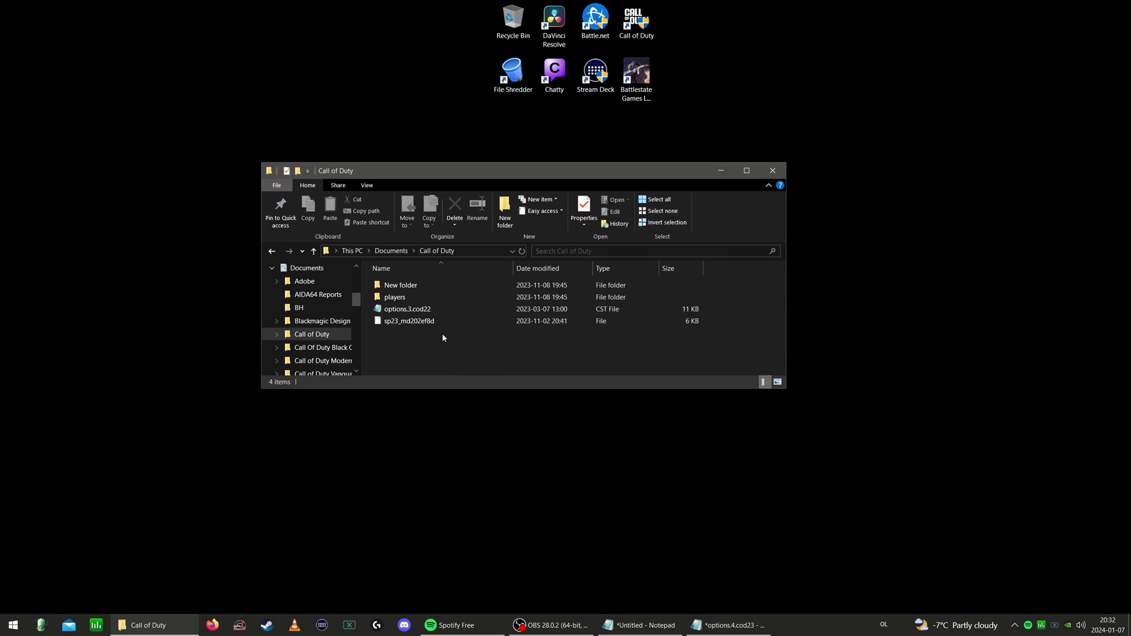
double_click(406, 298)
scroll(678, 283, "down", 1)
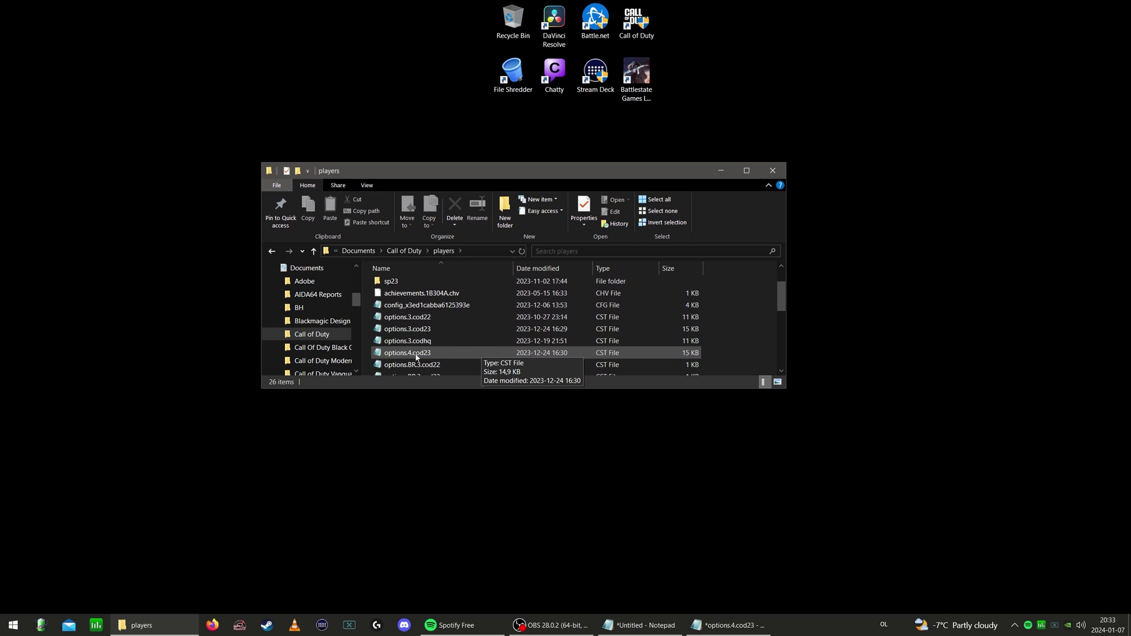
double_click(414, 353)
Step: Bring the options.4.cod23 config forward and check that RendererWorkerCount reads 15
right_click(142, 625)
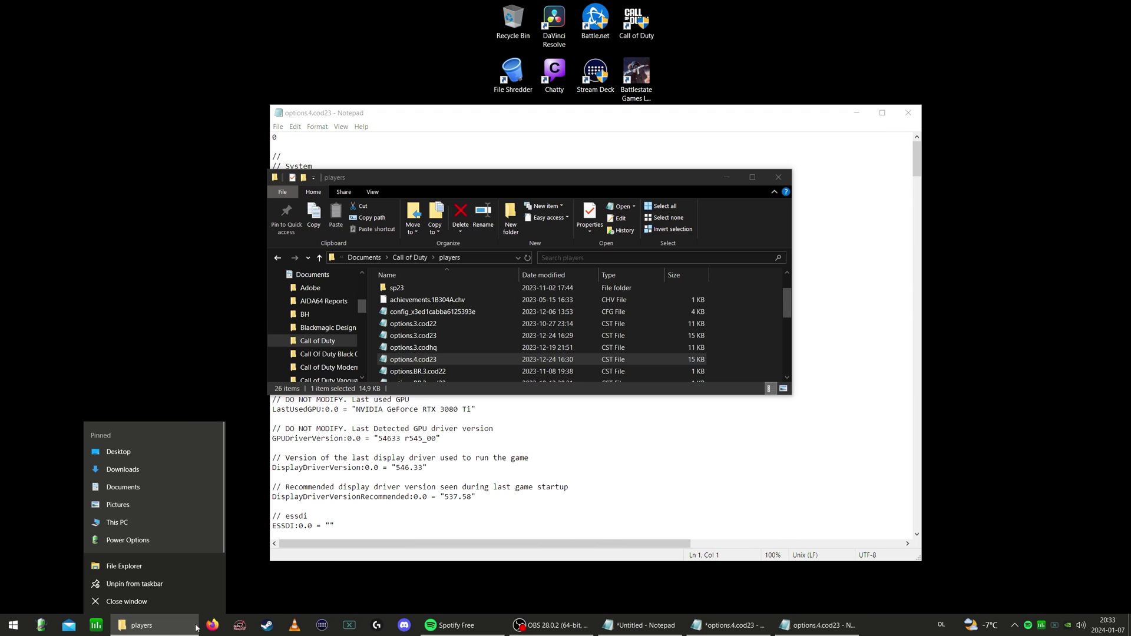
left_click(470, 364)
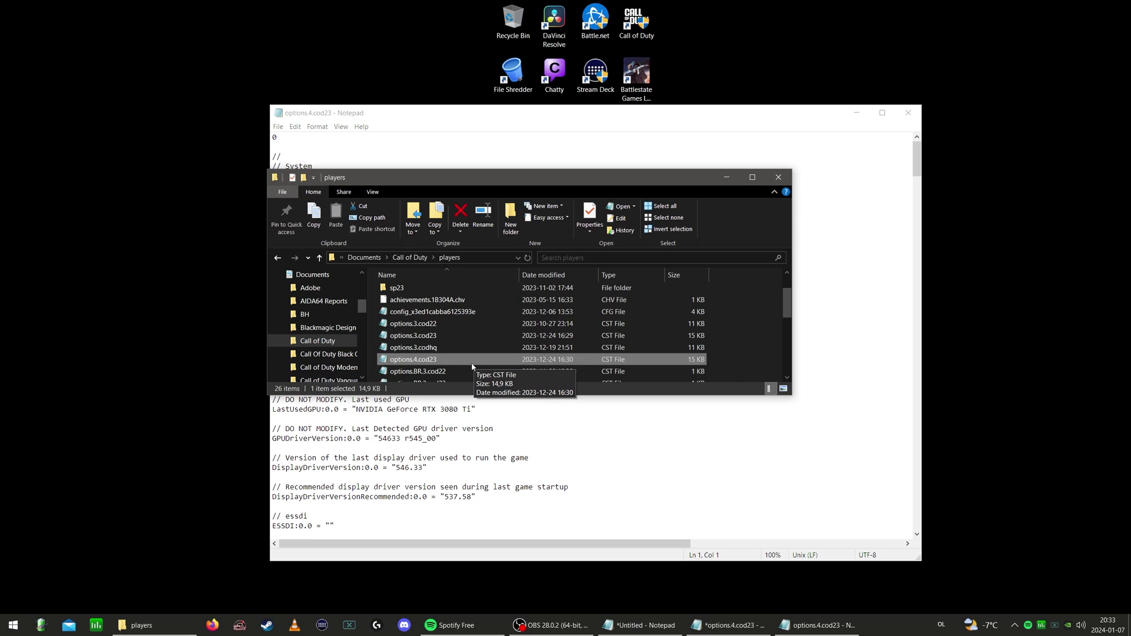
left_click(496, 118)
left_click(463, 234)
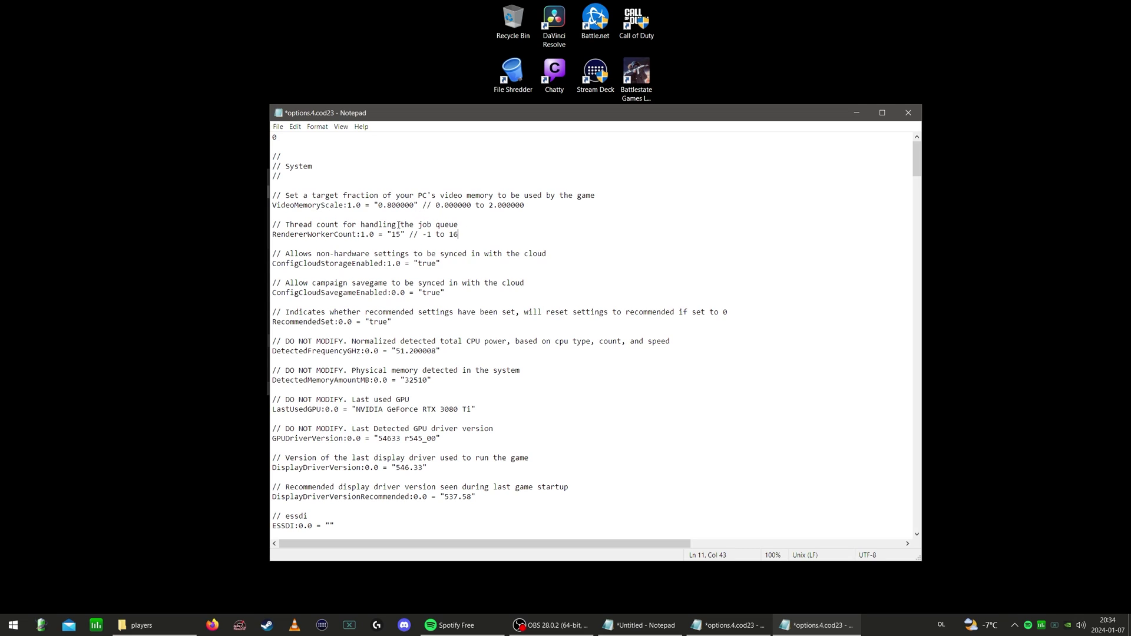
left_click(400, 234)
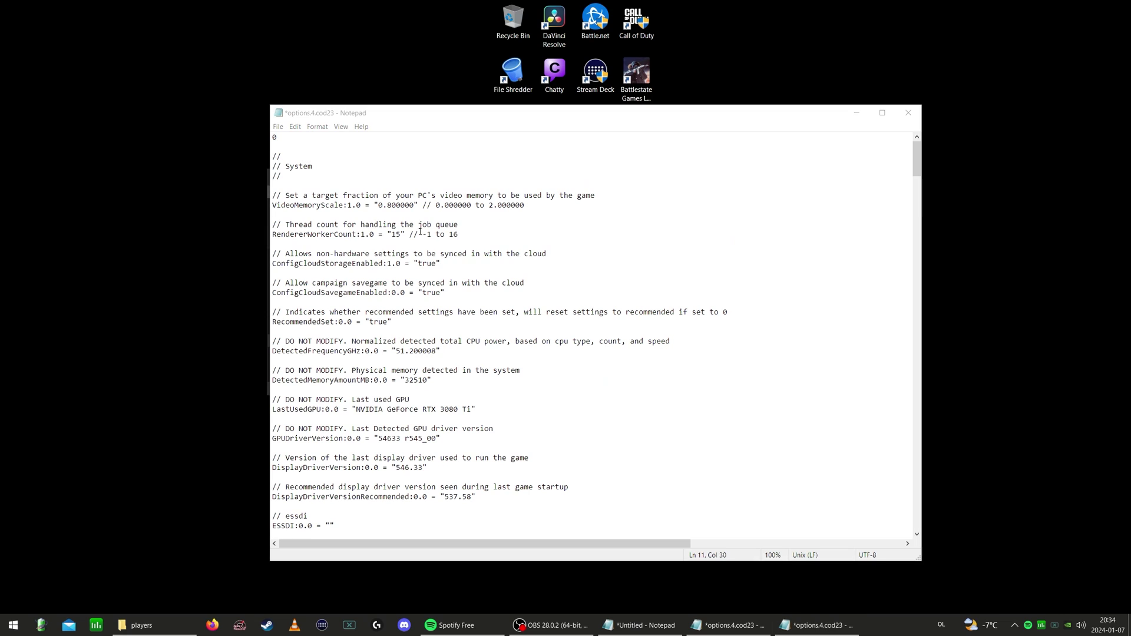
Step: Check Task Manager's CPU performance view (16 cores, 24 logical processors), then return to the config
right_click(886, 624)
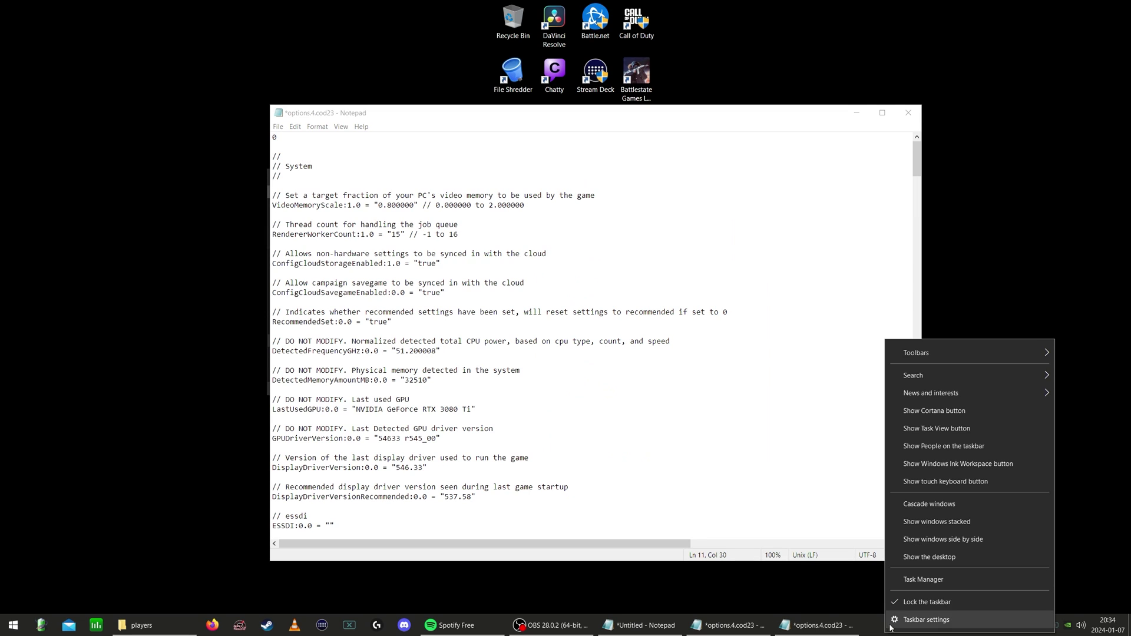
left_click(916, 581)
key("ctrl+Tab")
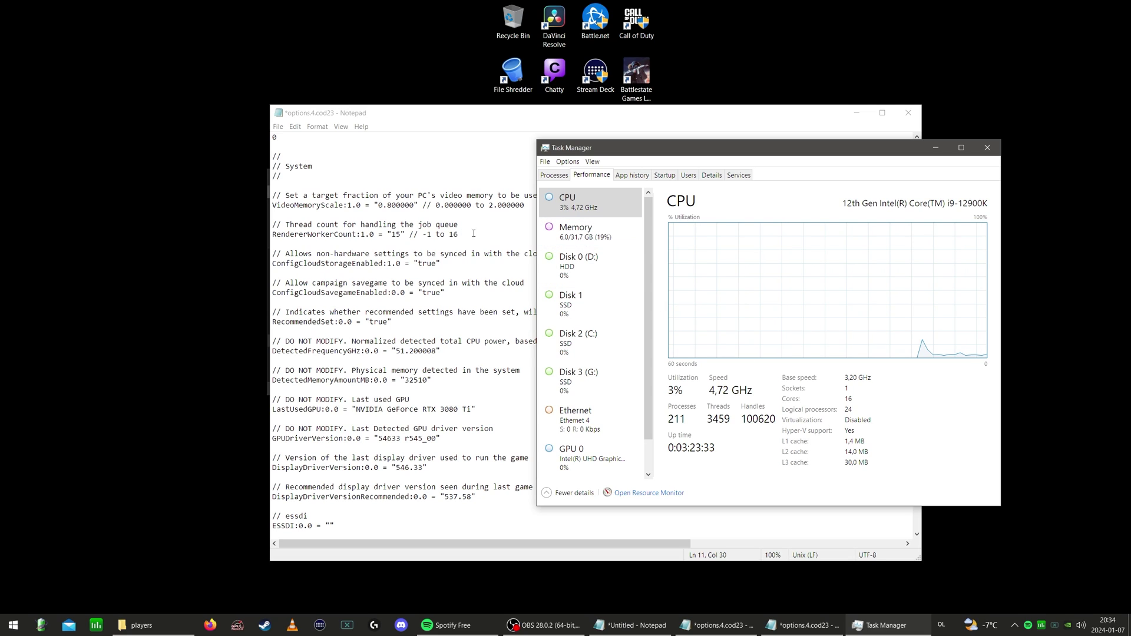
left_click(400, 234)
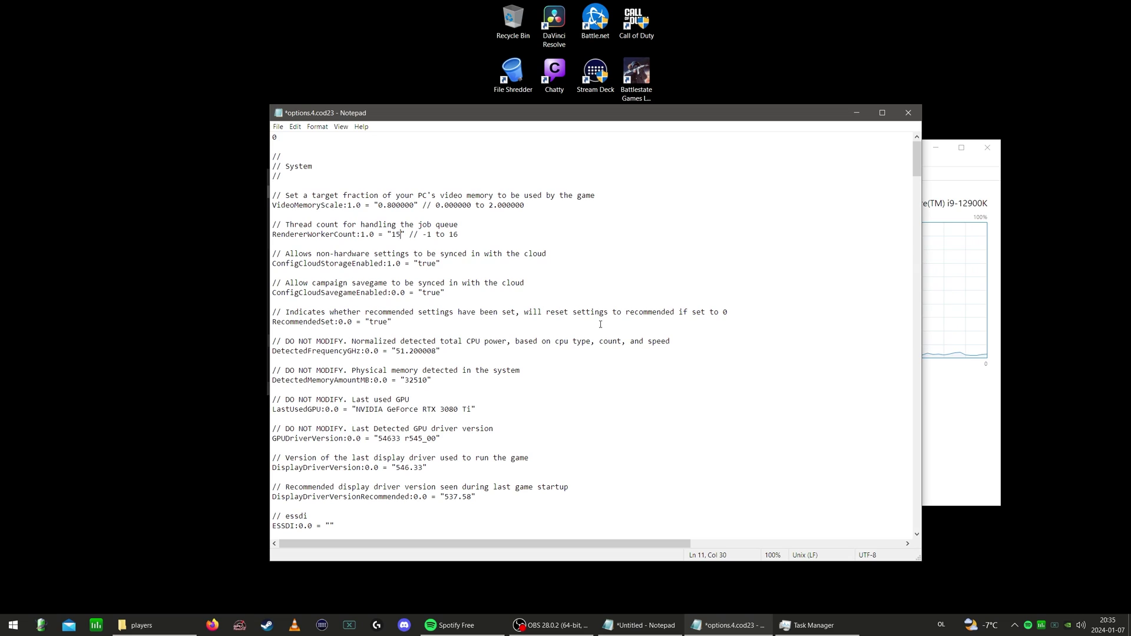
Step: Set CorpseLimit to 0, ShowBlood to false, BloodLimit to true and BloodLimitInterval to 1
left_click(522, 292)
key("ctrl+f")
type("Al")
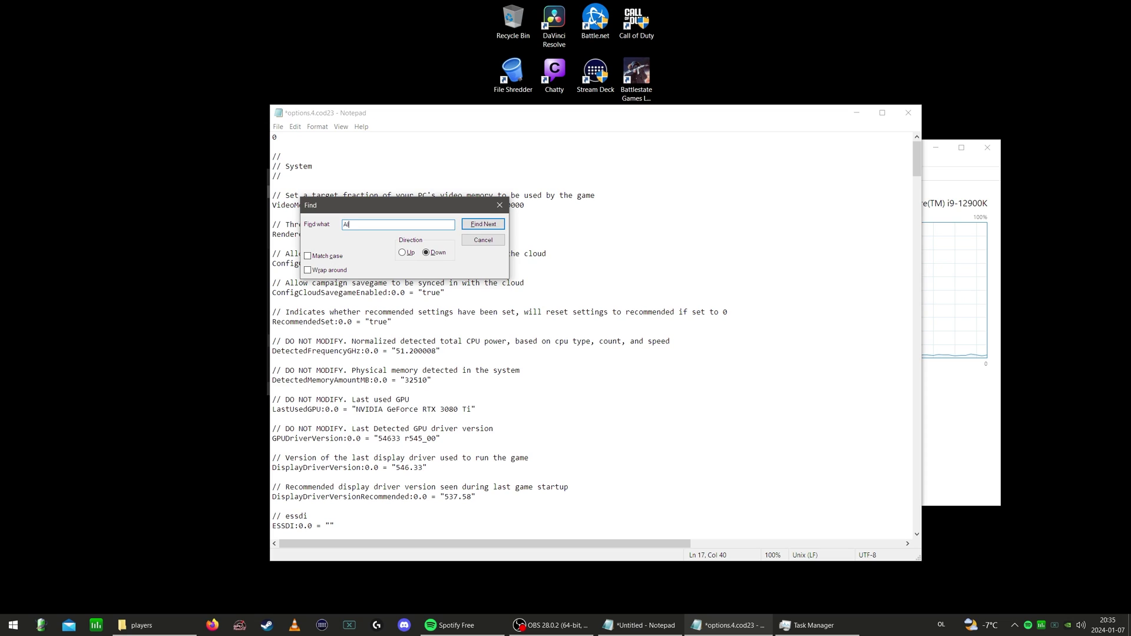
type(" corpse")
key("Return")
key("Escape")
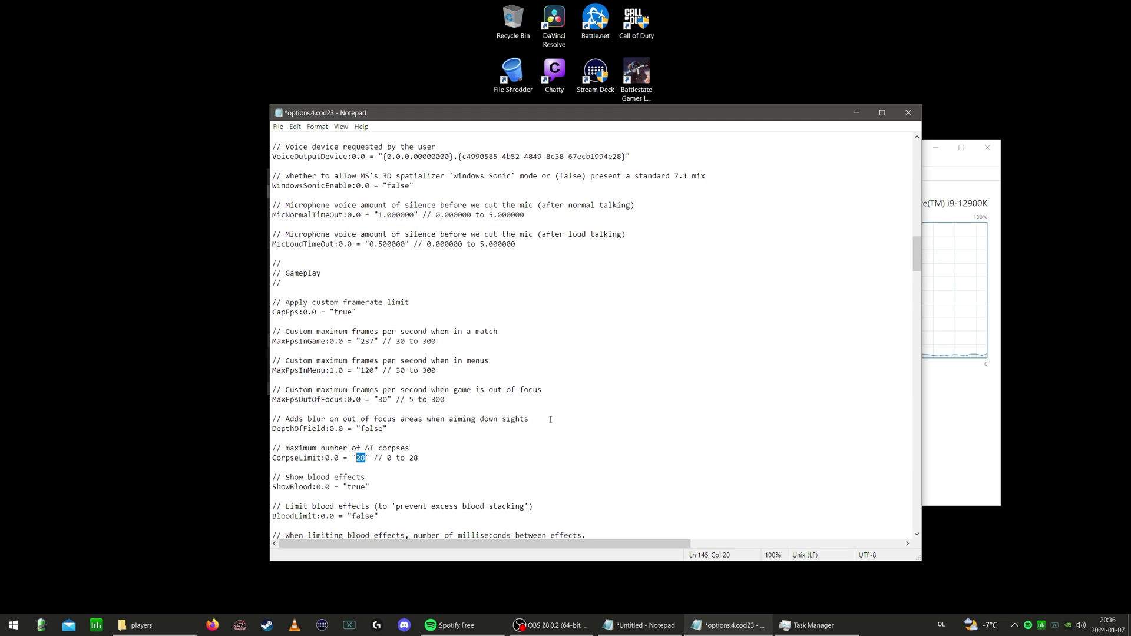
left_click(361, 458)
scroll(374, 397, "down", 2)
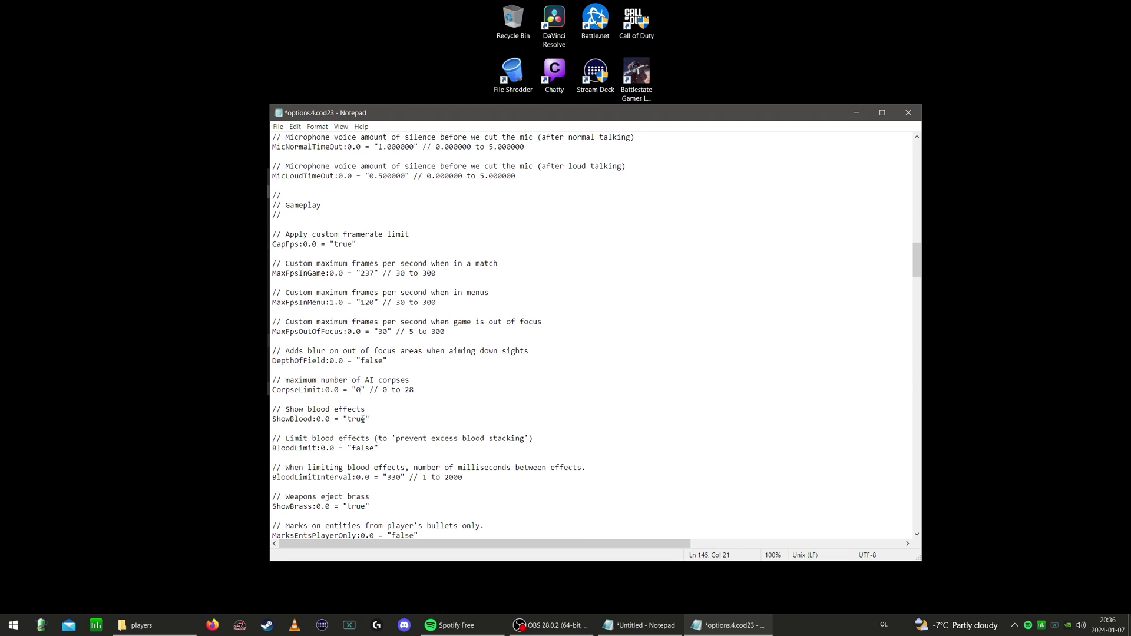
left_click_drag(367, 418, 352, 449)
type("false")
type("true")
left_click_drag(402, 478, 387, 478)
type("1")
Step: Lower CorpsesCullingThreshold from 0.850000 to 0.500000
key("ctrl+f")
type("corpse")
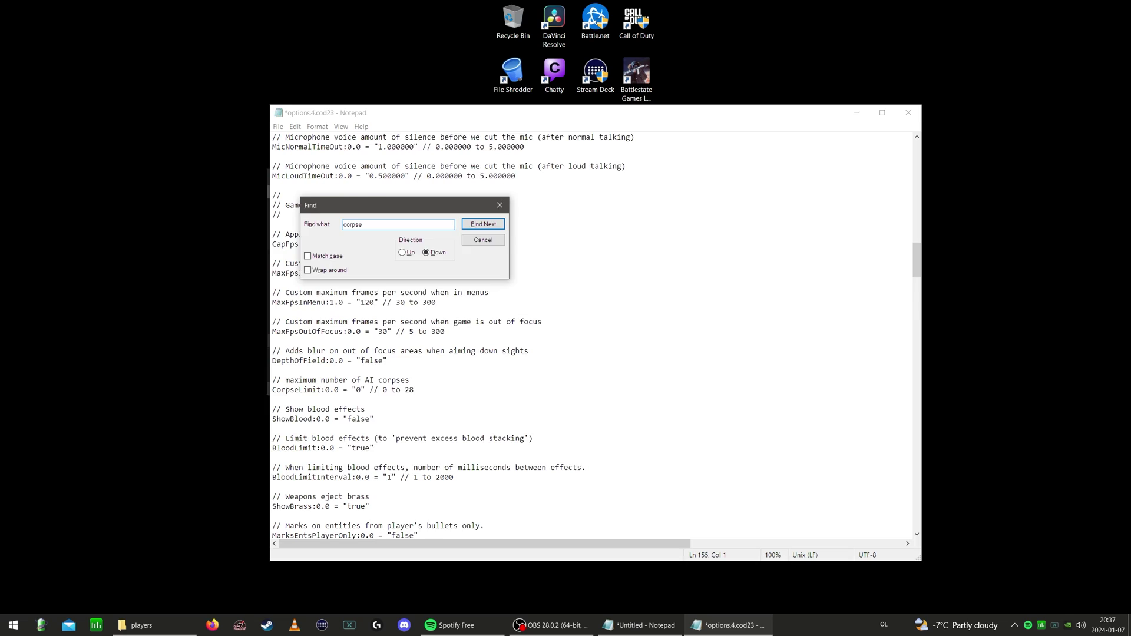
key("Return")
key("Escape")
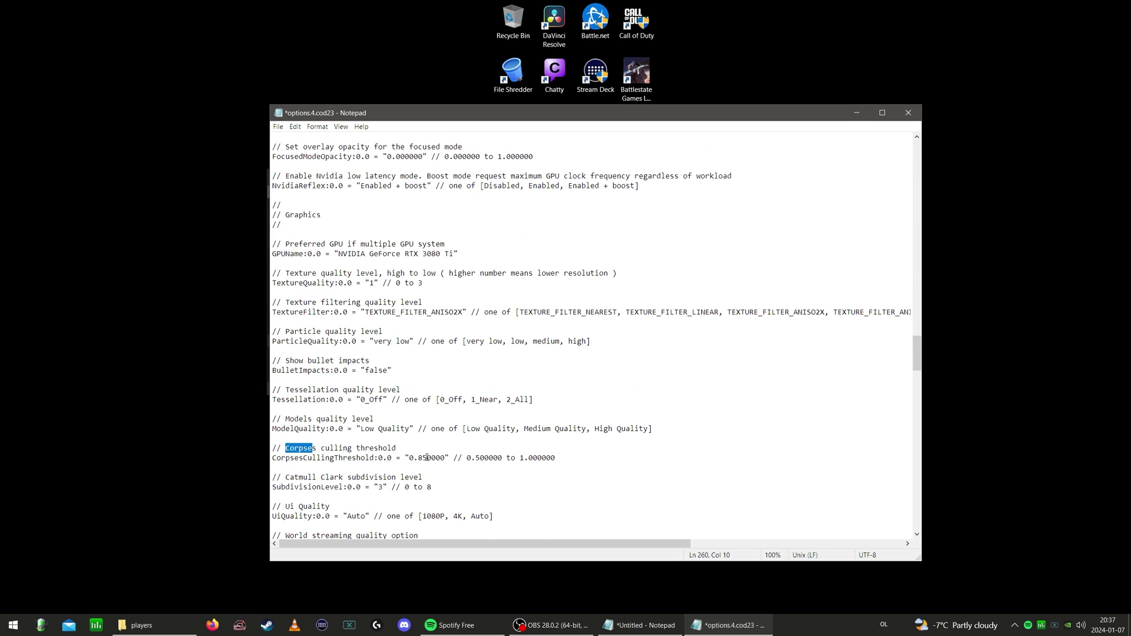
left_click_drag(505, 458, 409, 457)
type("0.500000")
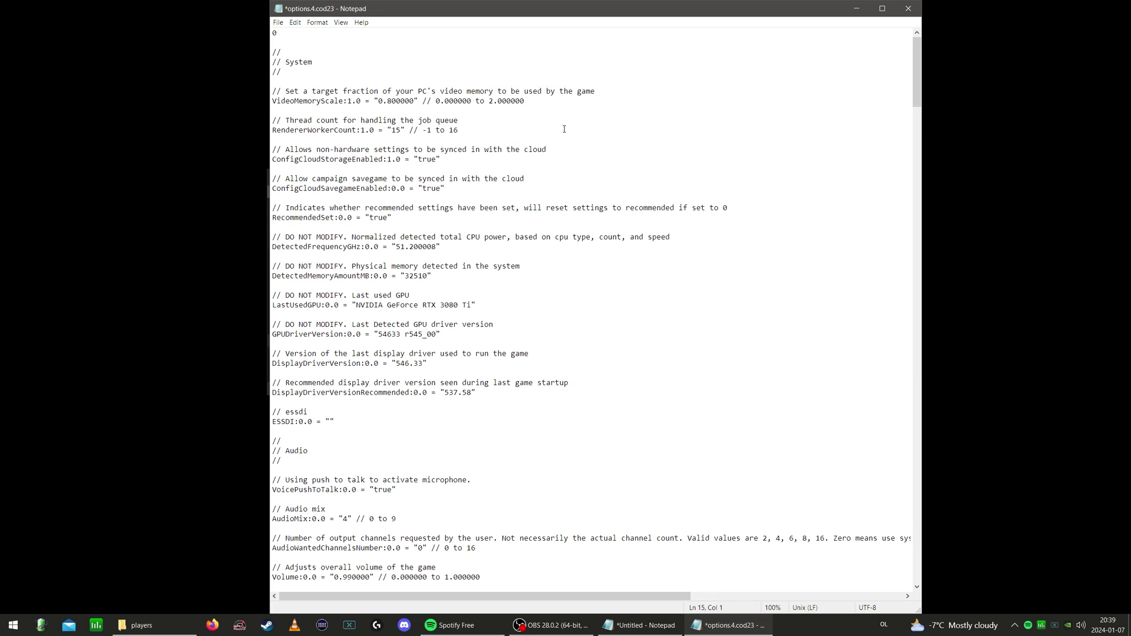
Step: Replace the TextureFilter value TEXTURE_FILTER_ANISO2X with TEXTURE_FILTER_LINEAR from the listed options
left_click(271, 33)
key("ctrl+f")
left_click(484, 121)
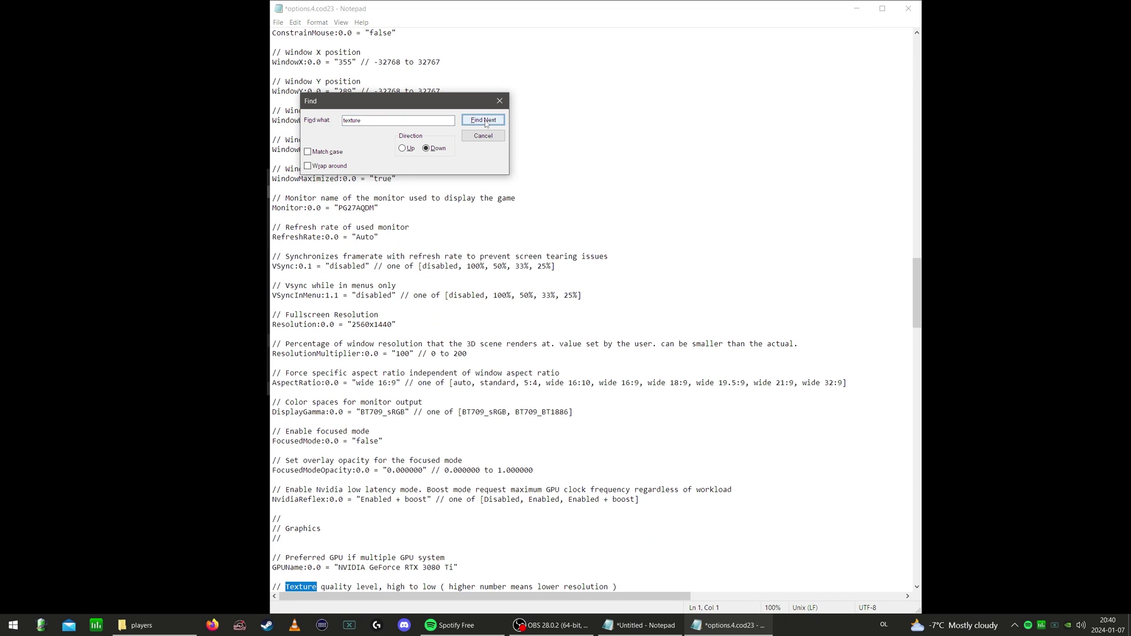
left_click(484, 120)
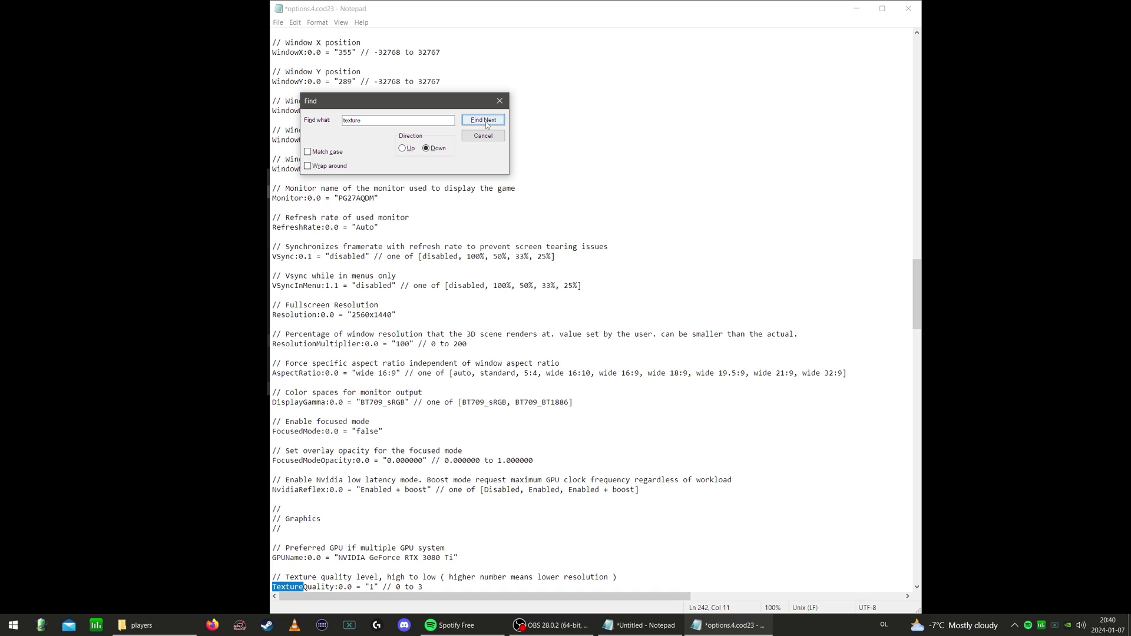
left_click(484, 120)
scroll(542, 353, "down", 3)
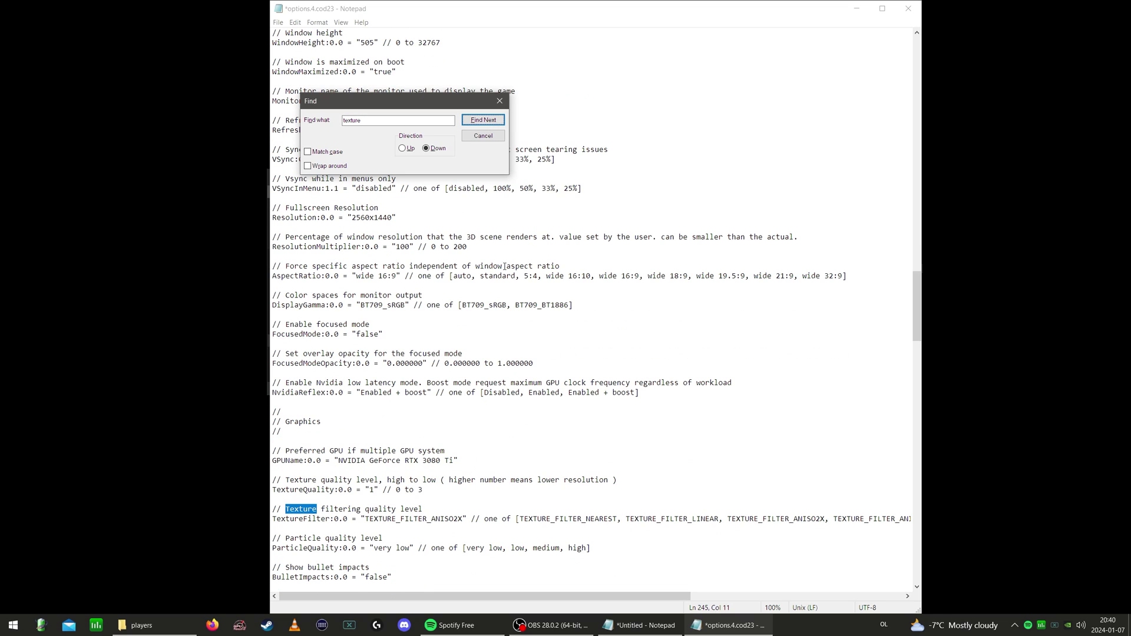
left_click(498, 101)
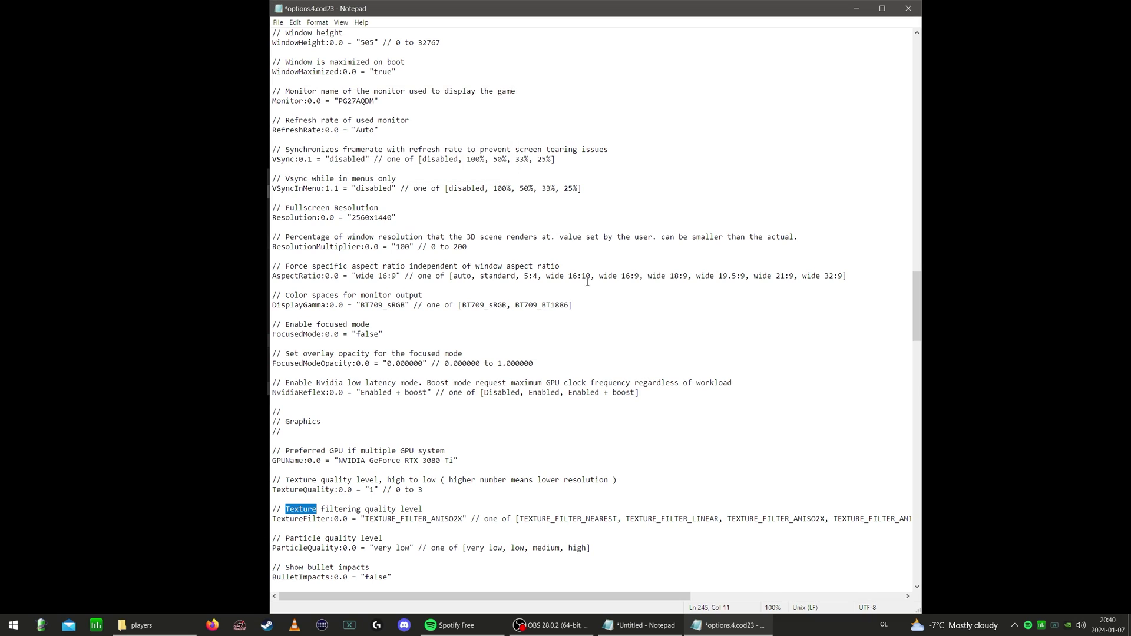
left_click_drag(626, 519, 719, 519)
key("ctrl+c")
left_click_drag(464, 518, 363, 519)
key("ctrl+v")
scroll(621, 301, "up", 13)
Step: Change the Catmull Clark SubdivisionLevel from 3 to 0
scroll(620, 301, "up", 20)
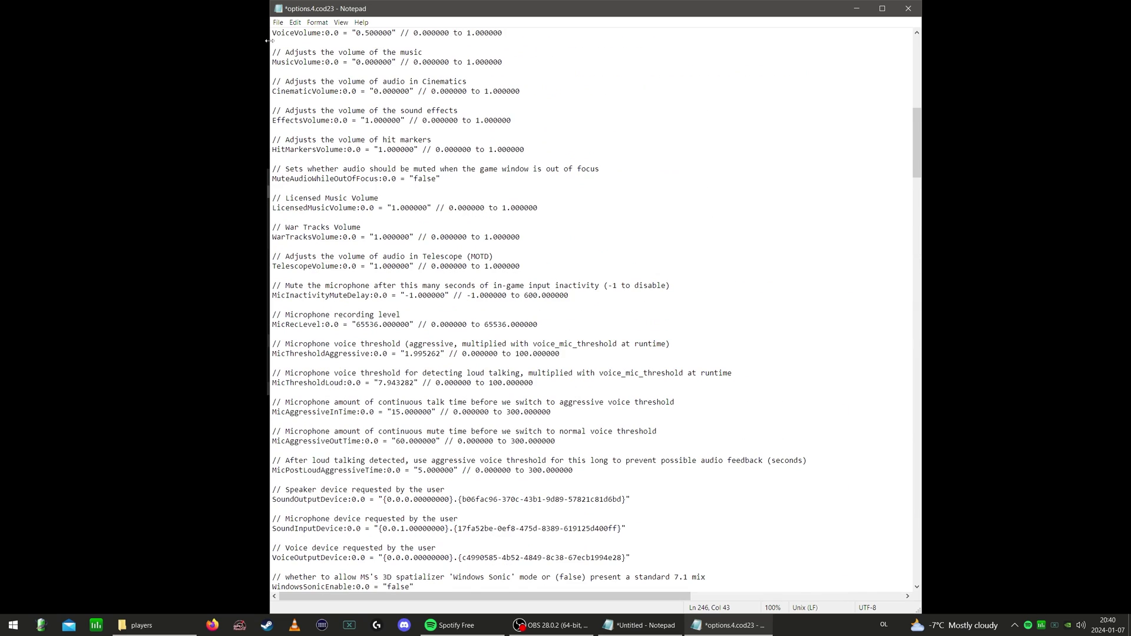
left_click(294, 35)
key("ctrl+f")
type("catmull")
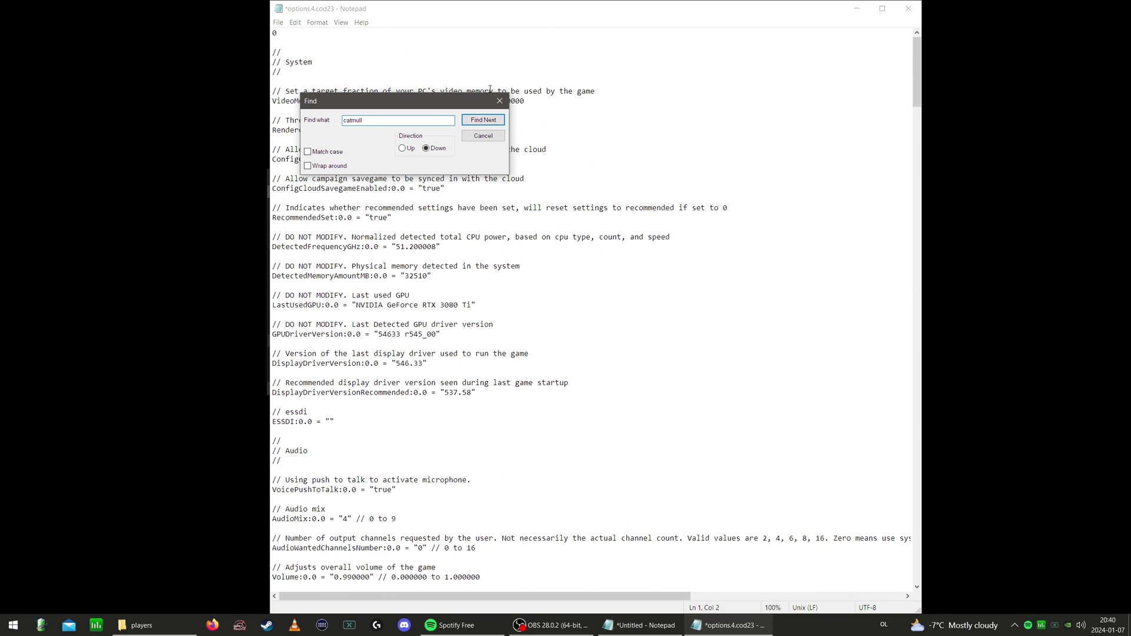
key("Return")
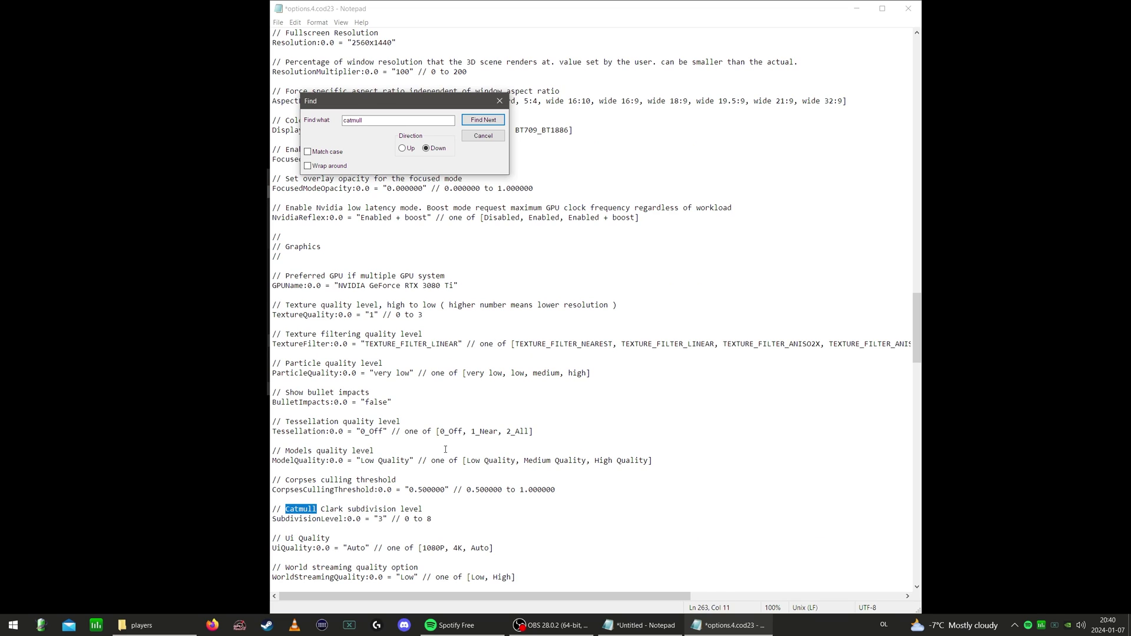
double_click(378, 521)
type("0")
Step: Take 'Low (1 cascade)' from the SunShadowCascade options and select the High (2-3 cascades) value
key("ctrl+f")
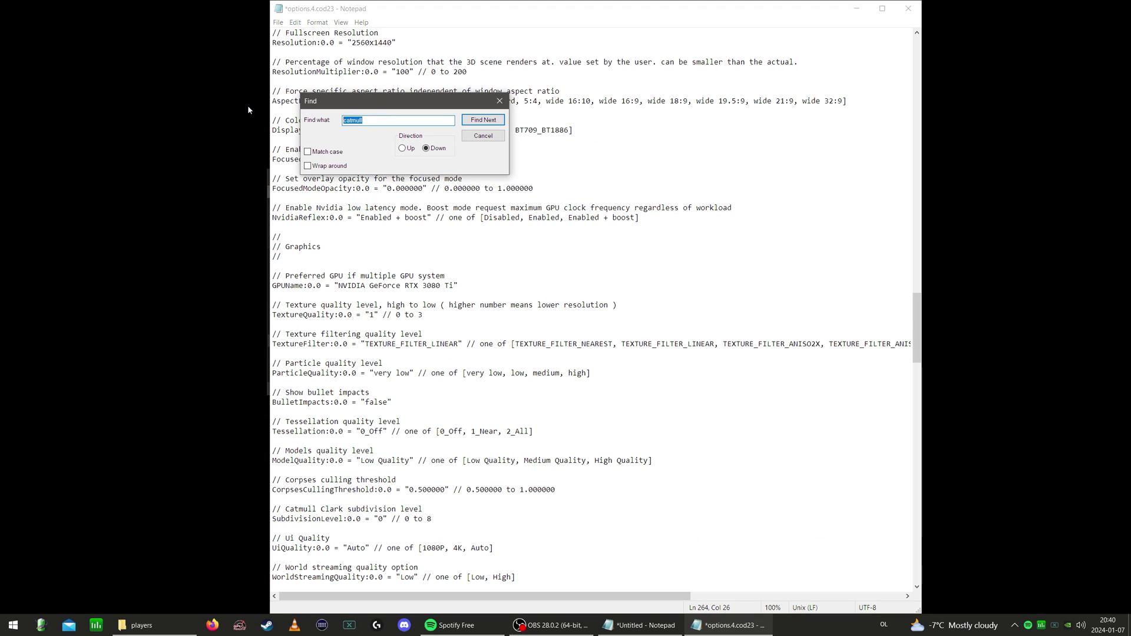
type("sunshadow")
key("Return")
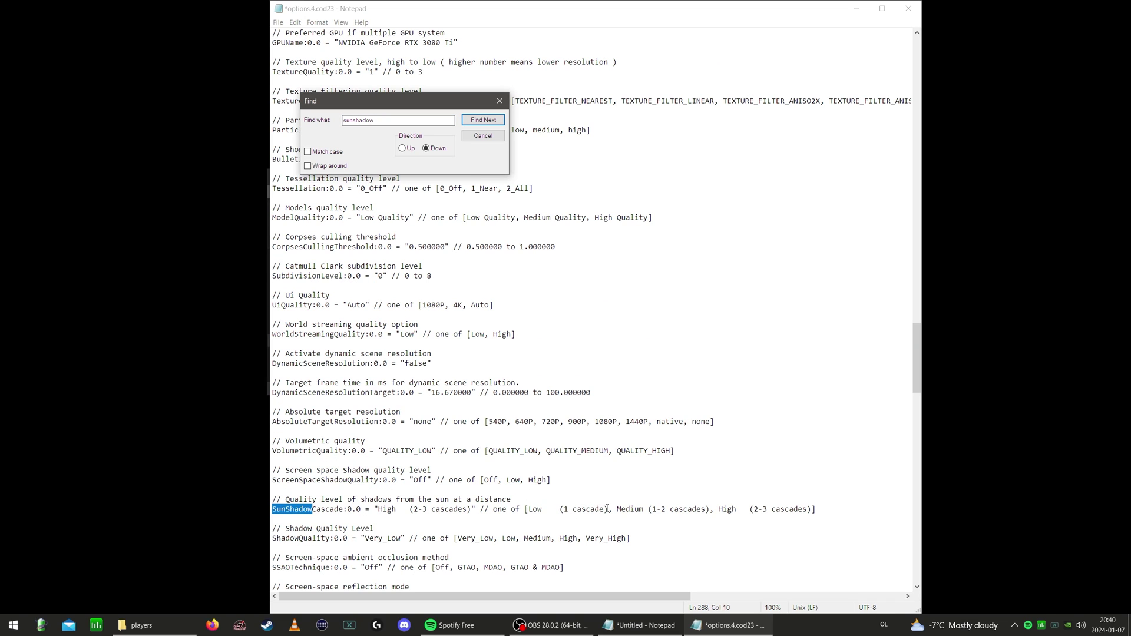
left_click_drag(608, 509, 530, 510)
key("ctrl+c")
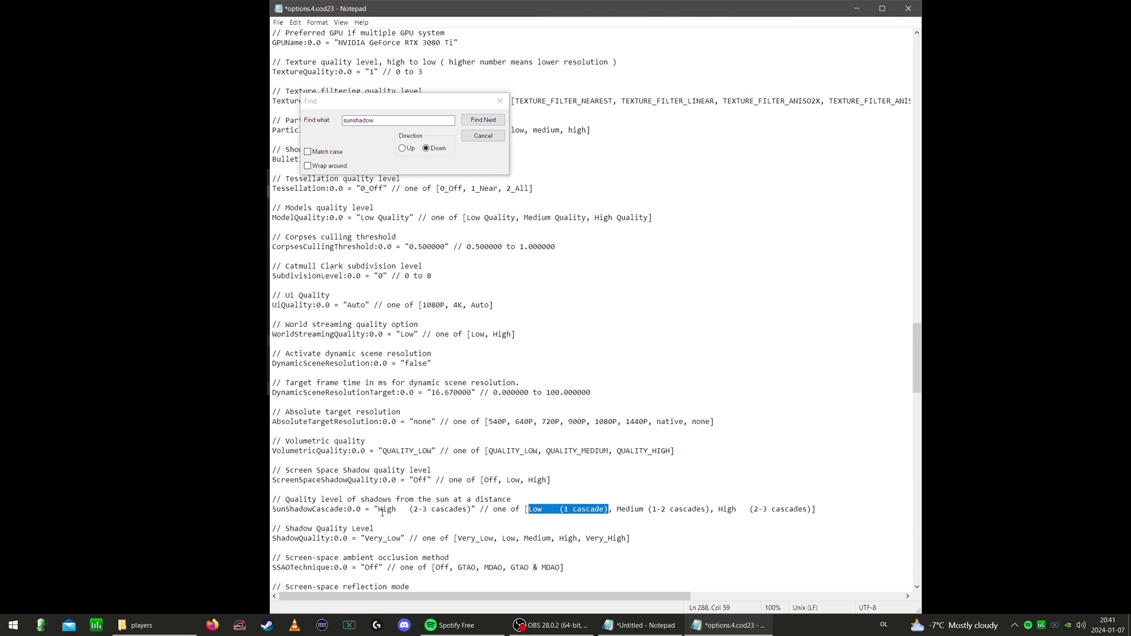
left_click_drag(471, 510, 378, 510)
Step: Paste Low (1 cascade) as SunShadowCascade and set ReflectionProbeRelighting from 4 to 1
key("ctrl+v")
left_click(399, 122)
type("rel")
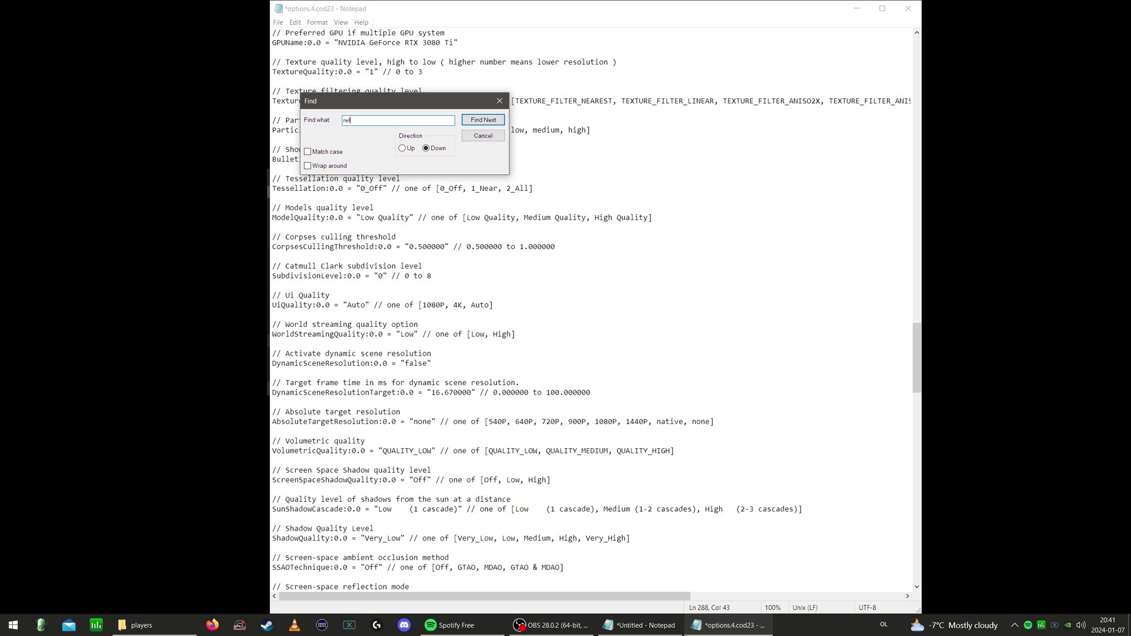
type("lection")
key("Return")
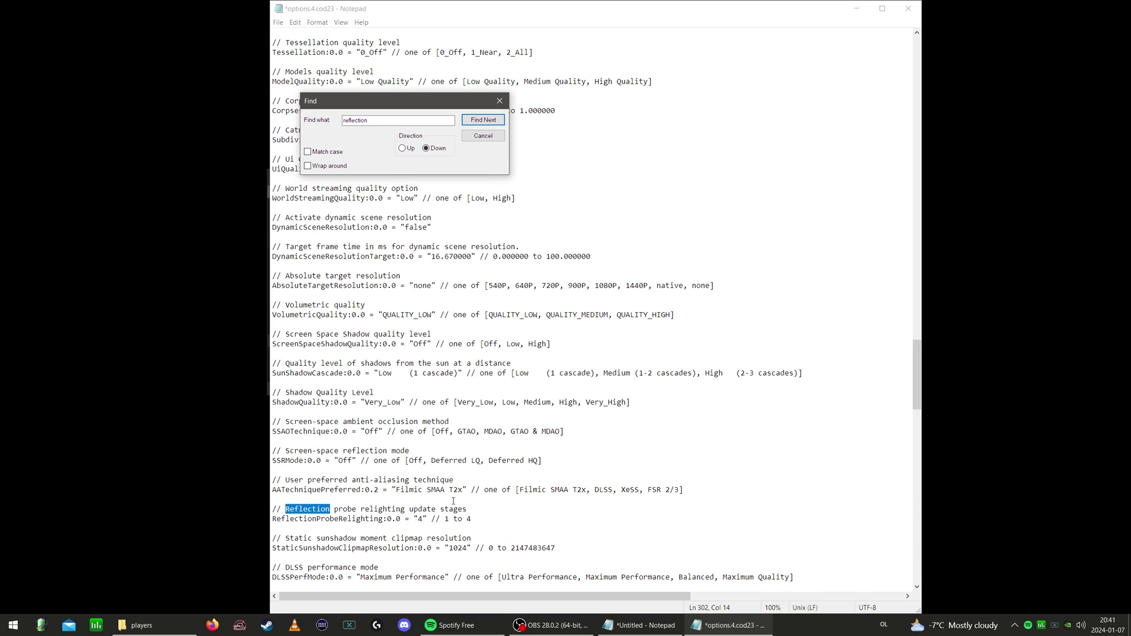
double_click(420, 519)
type("1")
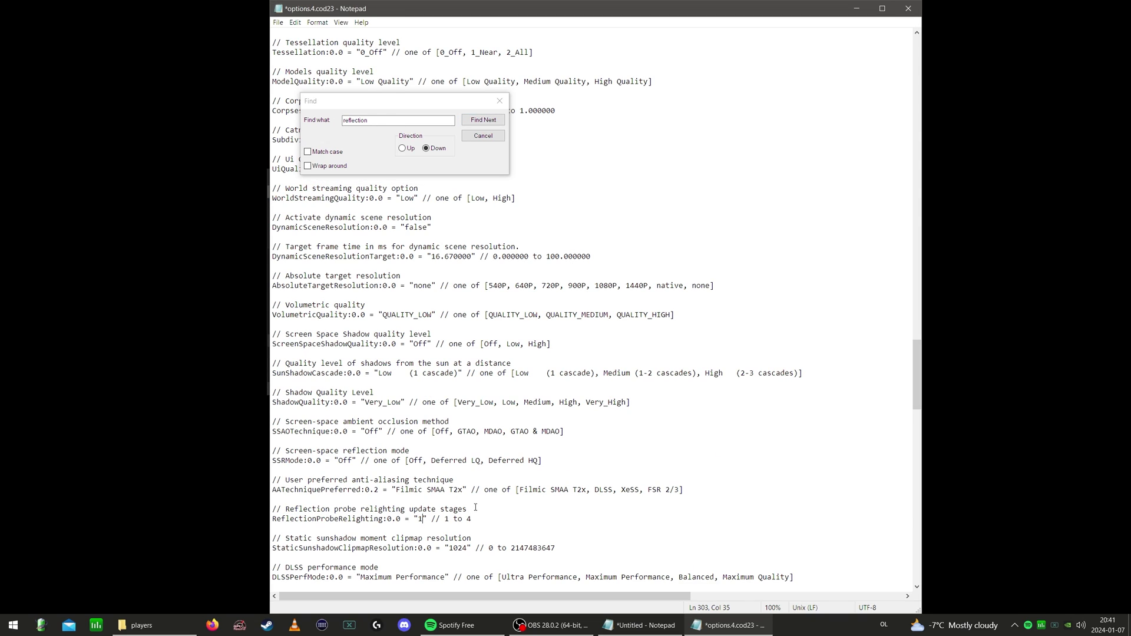
Step: Set StaticSunshadowClipmapResolution from 1024 to 0
key("ctrl+f")
type("static")
left_click(483, 120)
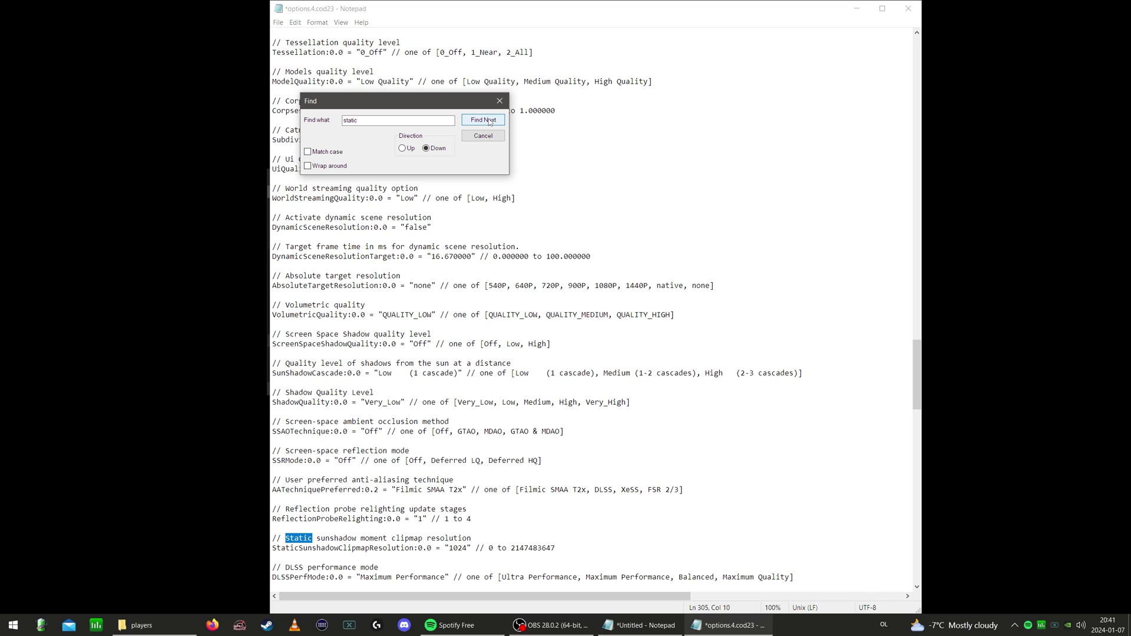
left_click_drag(468, 547, 448, 547)
type("0")
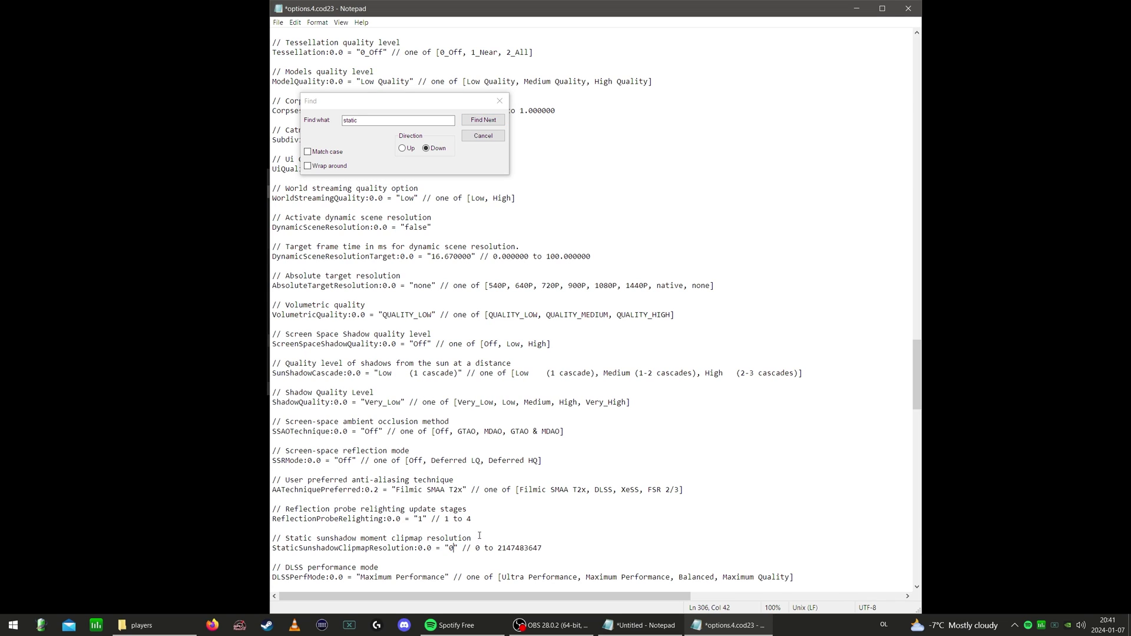
Step: Change VirtualTexturingMemoryMode from Small to Extra Small
key("ctrl+f")
type("virtual")
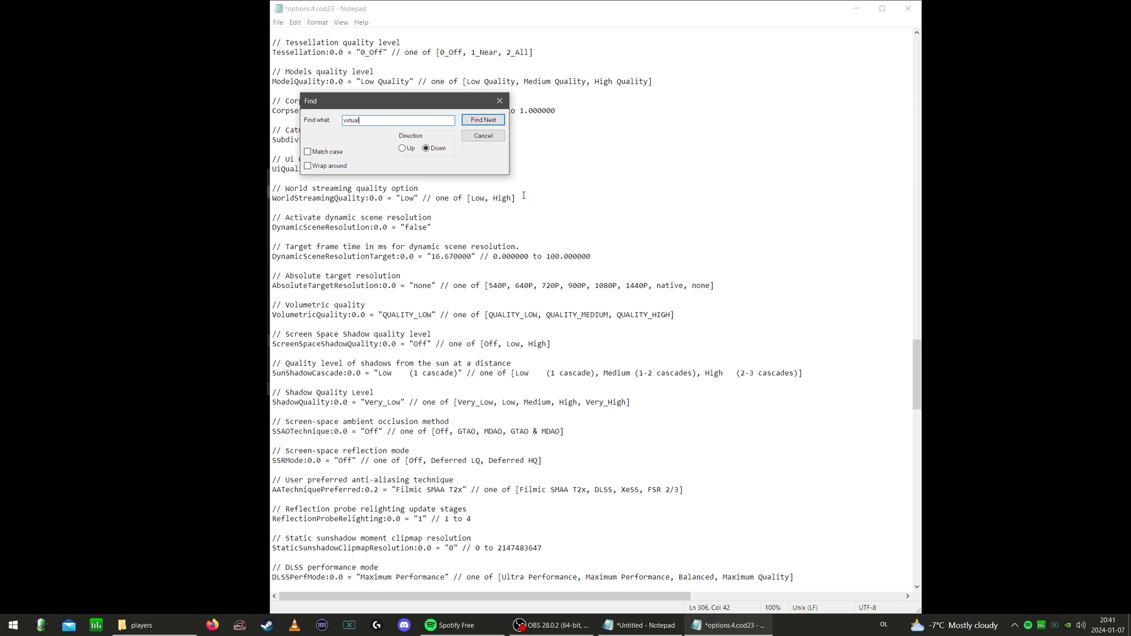
left_click(480, 121)
left_click(395, 587)
scroll(530, 510, "down", 3)
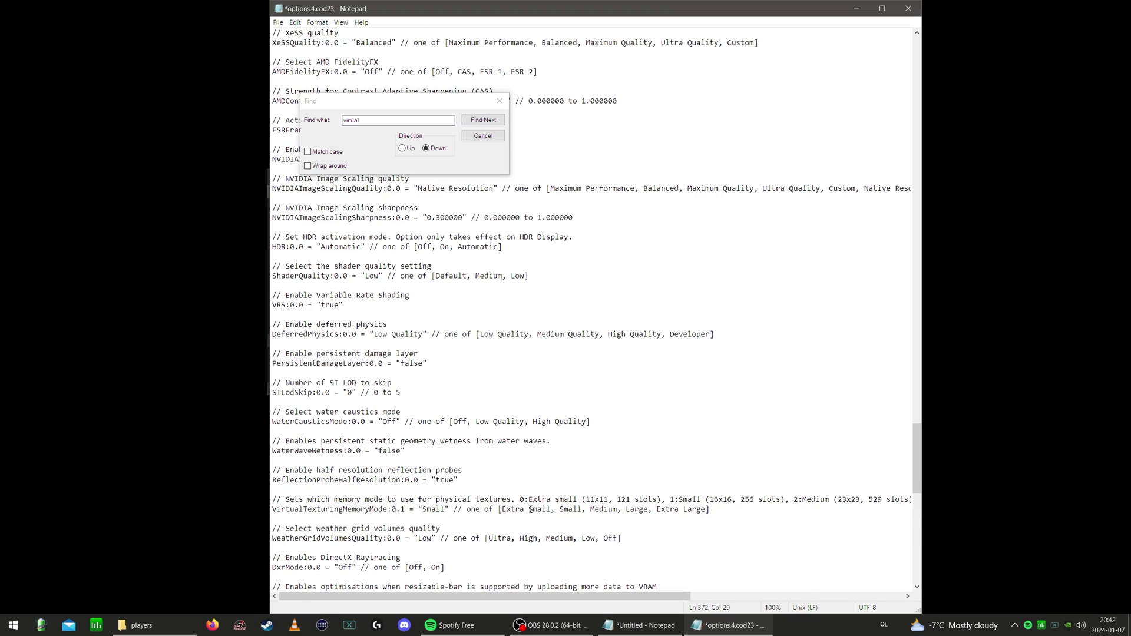
left_click_drag(553, 510, 422, 510)
key("ctrl+c")
key("ctrl+v")
Step: Check GPUUploadHeaps and set EnableVelocityBasedBlur to false, fixing the 'faldr' typo
key("ctrl+f")
type("gpu")
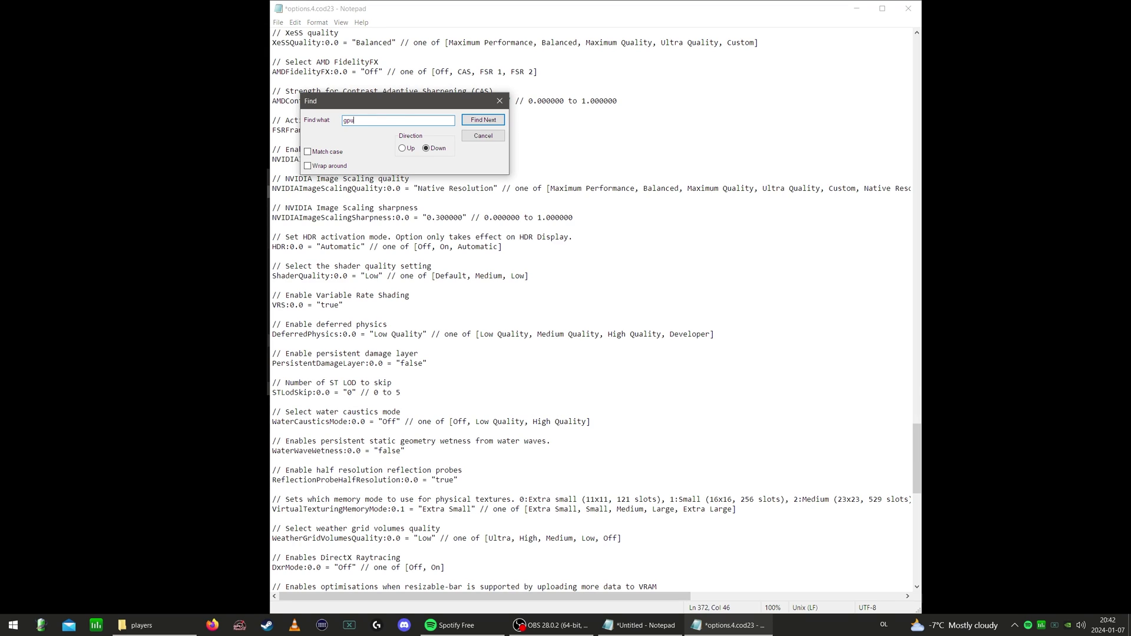
key("Return")
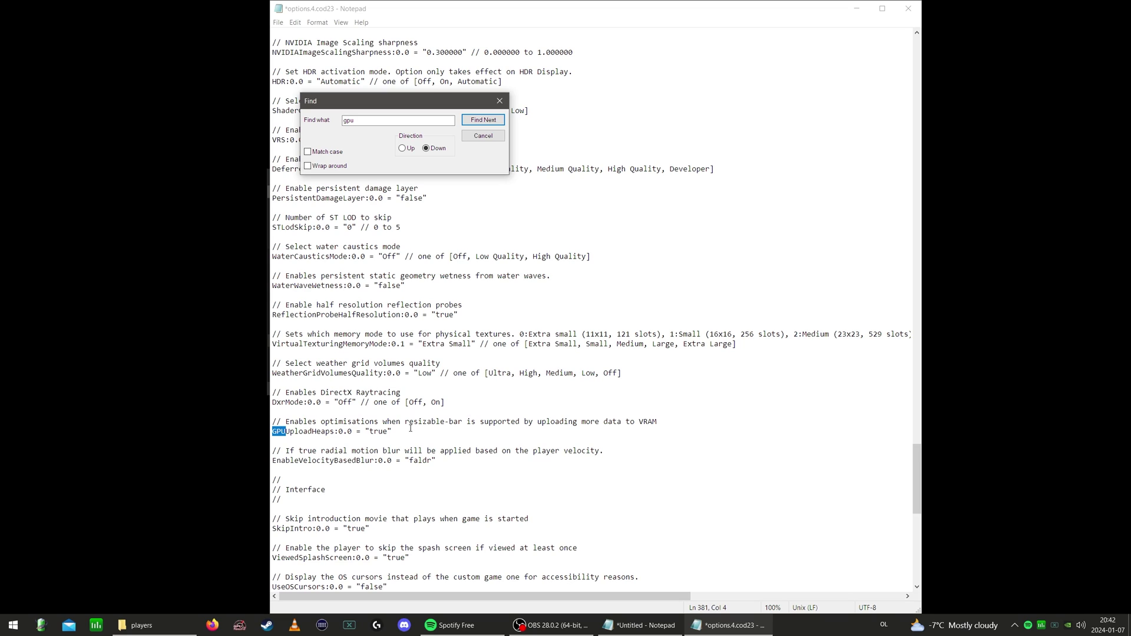
left_click_drag(390, 431, 370, 431)
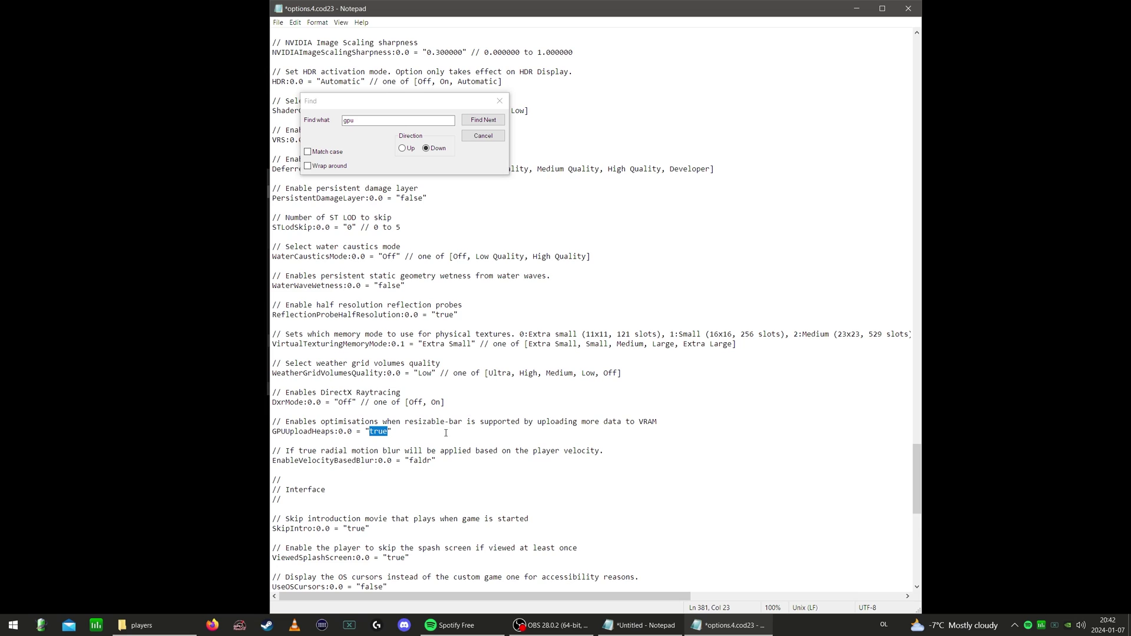
left_click(405, 435)
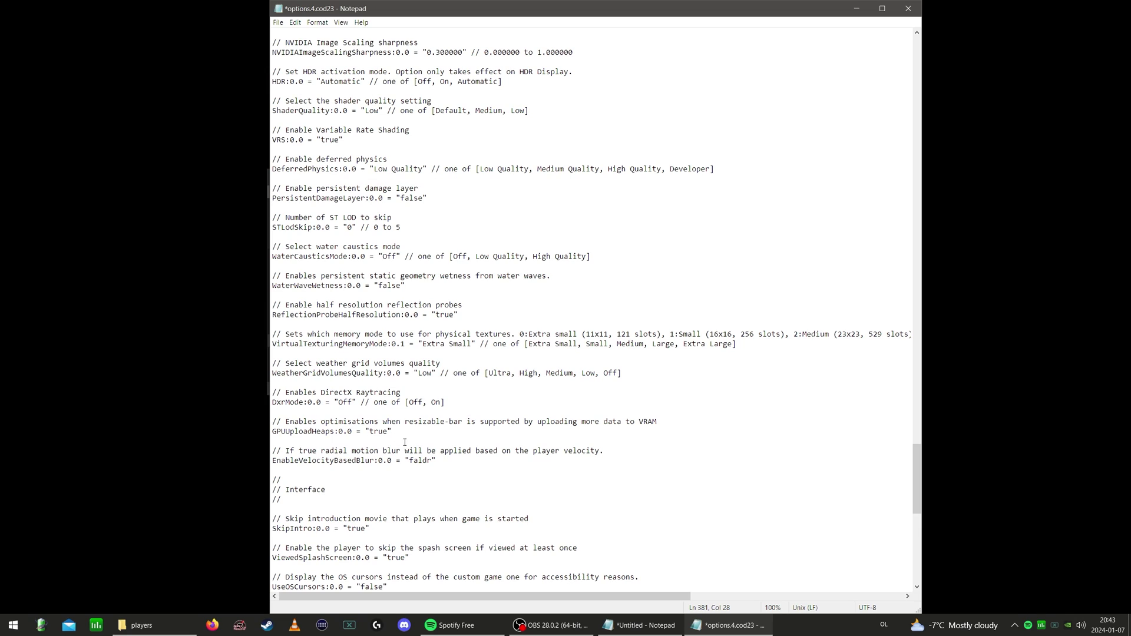
left_click(431, 461)
left_click_drag(431, 461, 422, 460)
type("se")
left_click_drag(917, 479, 916, 70)
Step: Save options.4.cod23 while closing Notepad, then open its Properties to make it Read-only
left_click(907, 8)
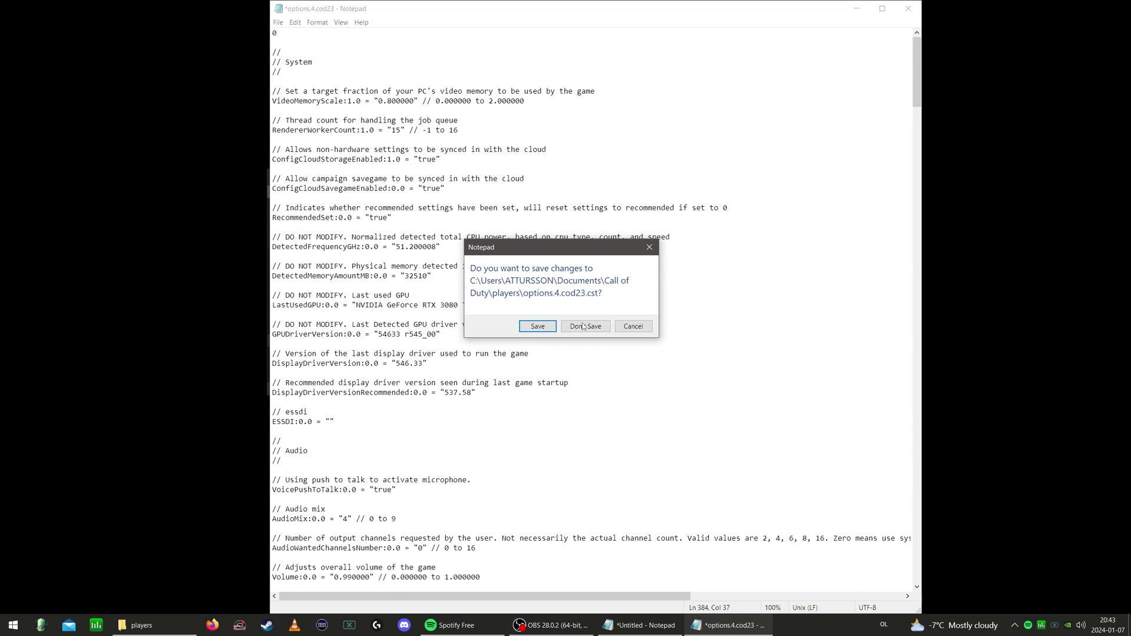
left_click(532, 328)
right_click(433, 361)
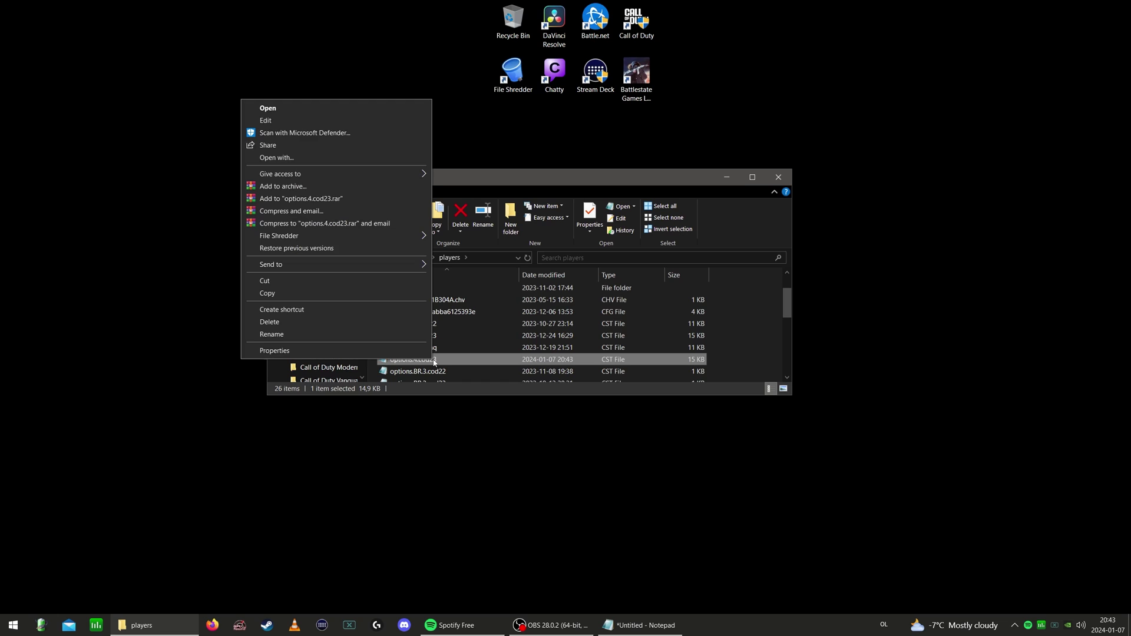
left_click(275, 351)
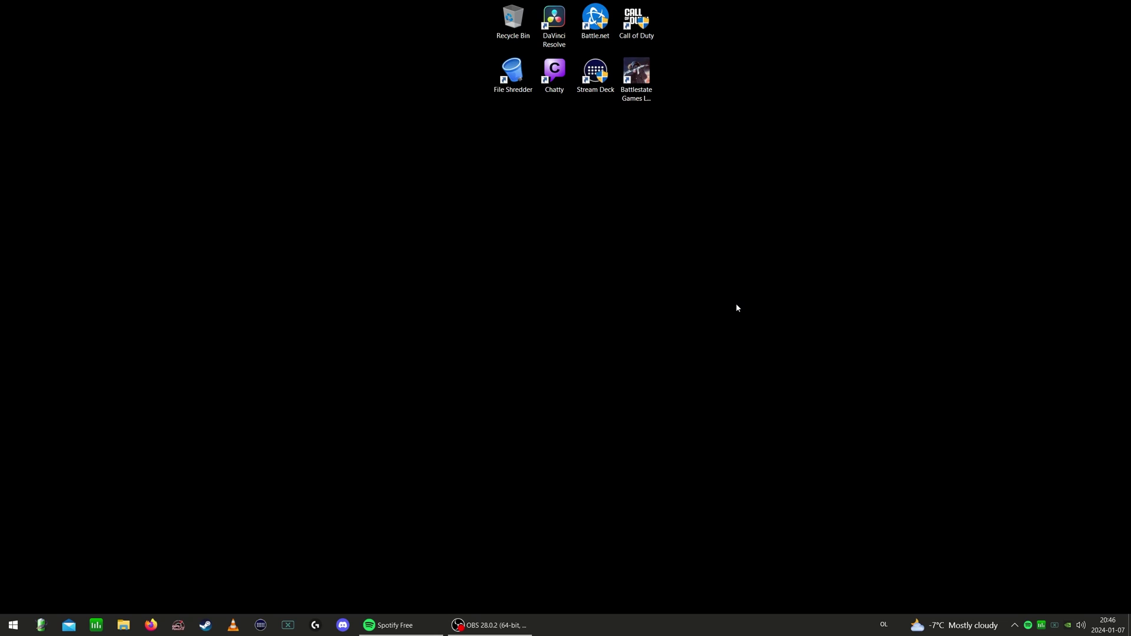
Step: Give Call of Duty HQ the High performance (RTX 3080 Ti) preference in Graphics settings and save
left_click(13, 625)
type("graphics")
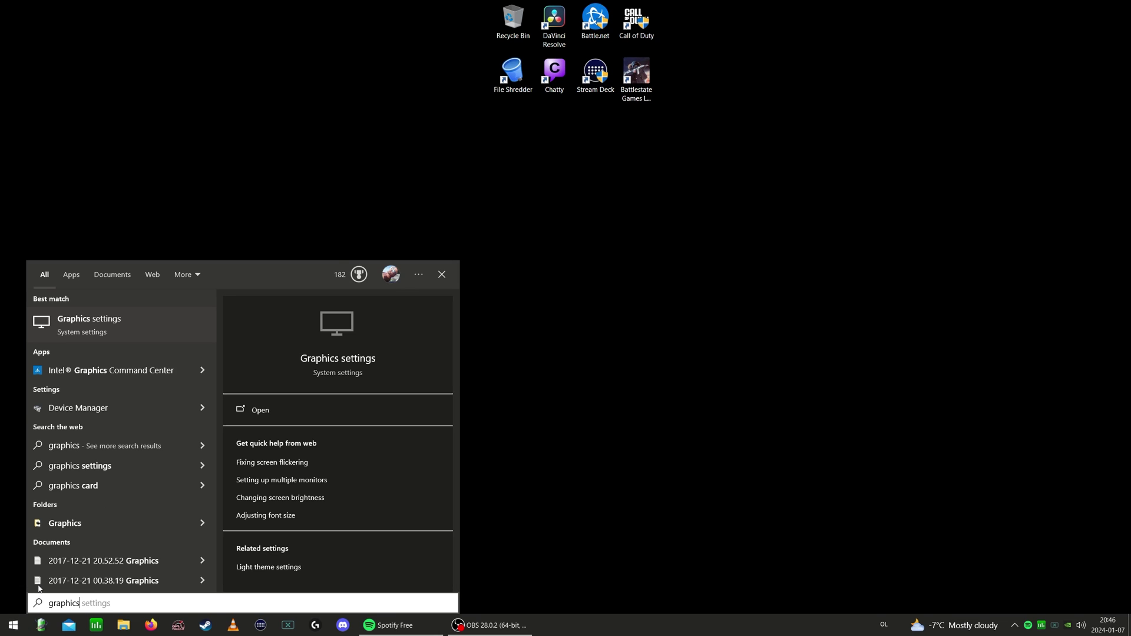
left_click(149, 327)
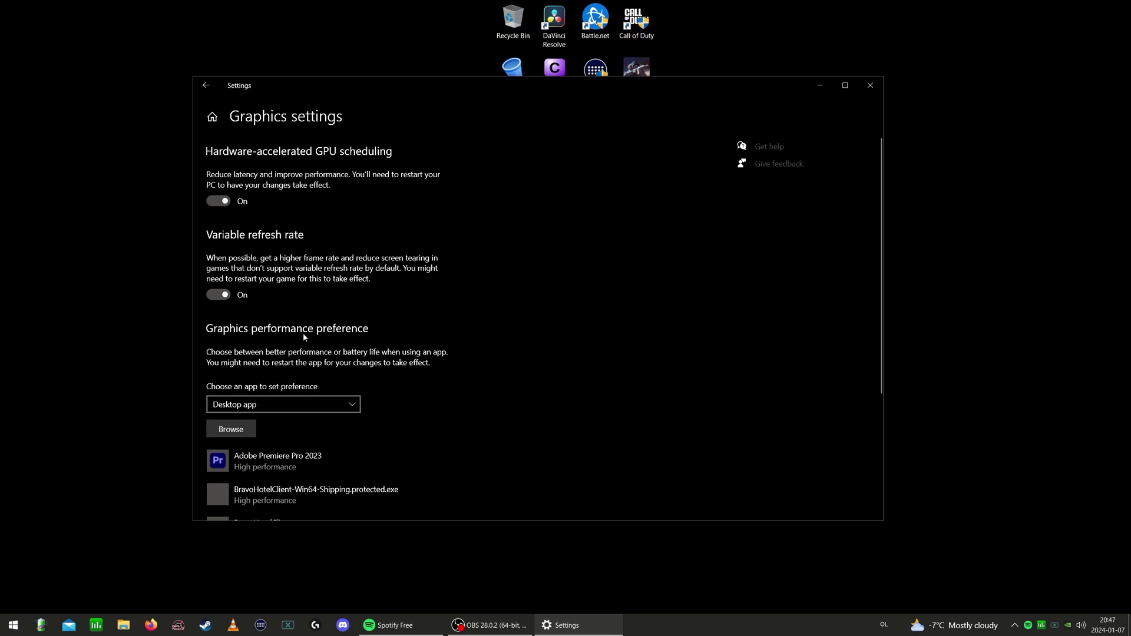
scroll(449, 341, "down", 3)
left_click(262, 382)
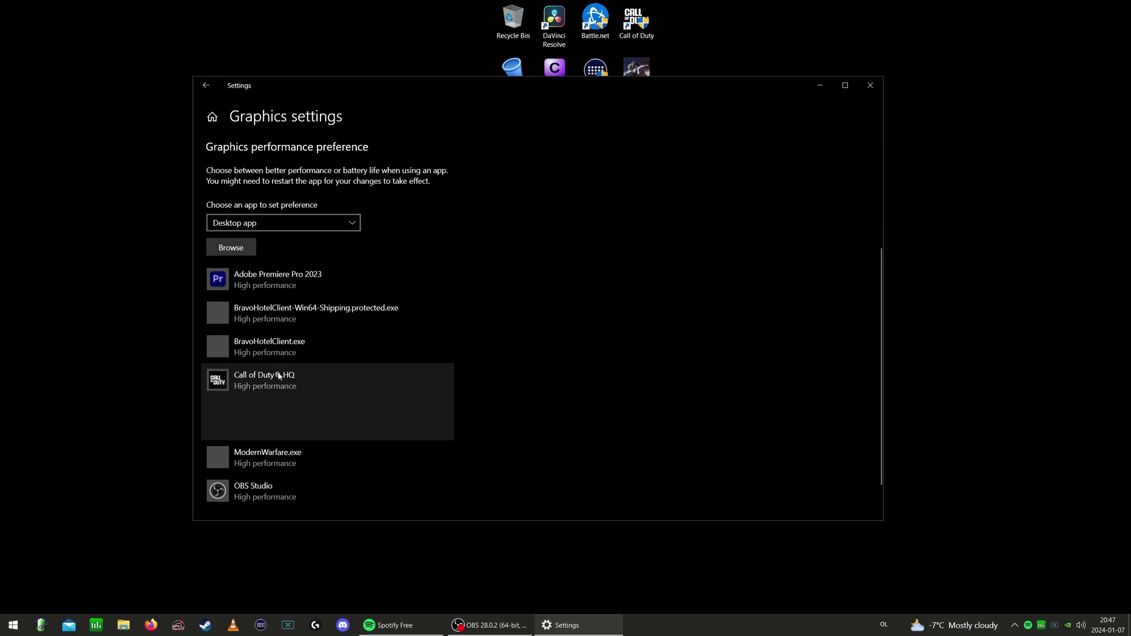
left_click(231, 247)
left_click(710, 84)
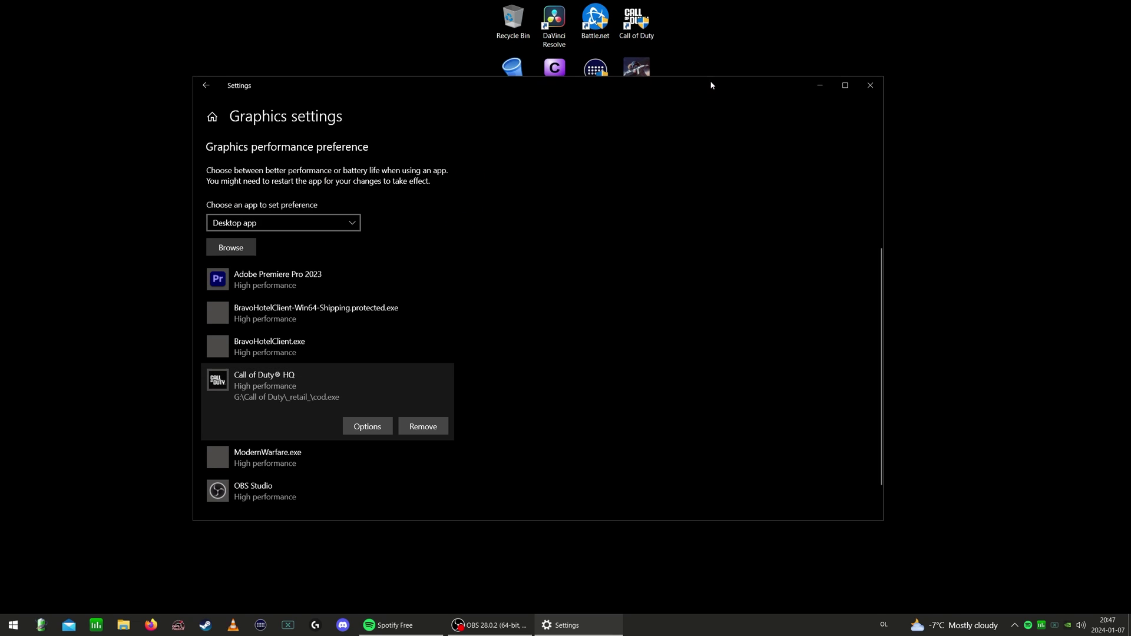
left_click(367, 426)
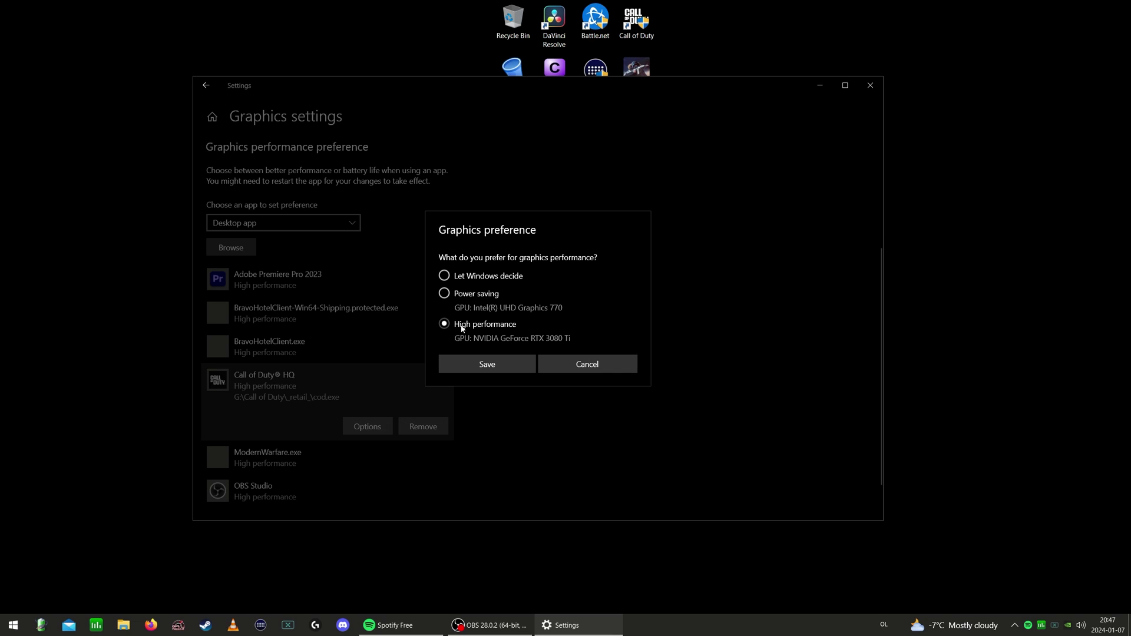
left_click(496, 368)
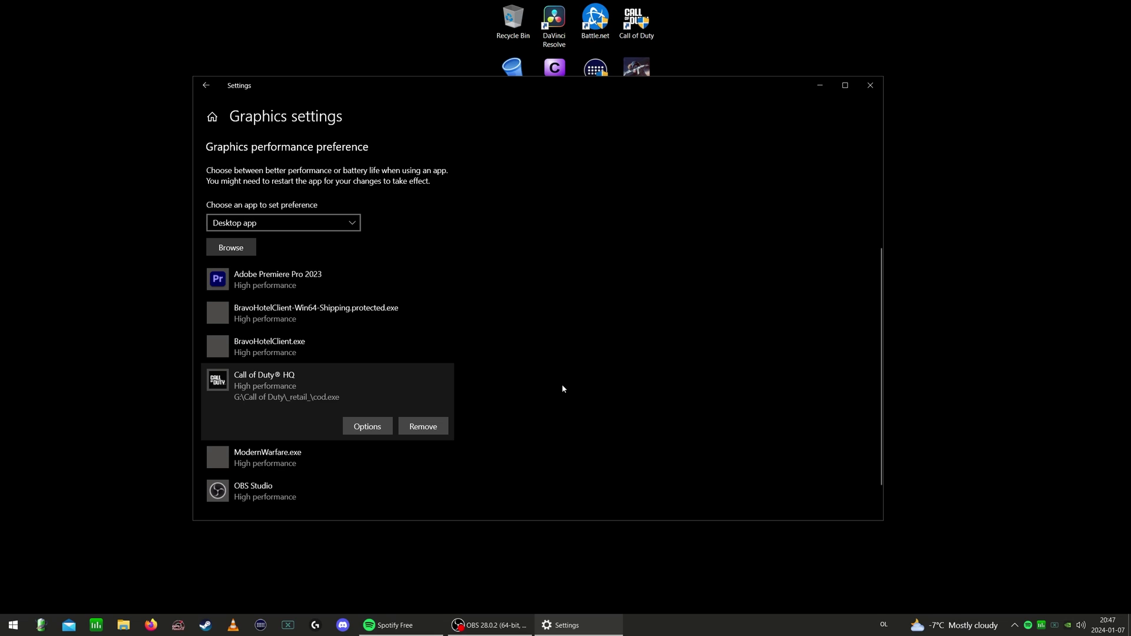
Step: Check the Game Mode and Game Bar settings pages, confirming Game Bar is off
key("super")
type("game")
key("Return")
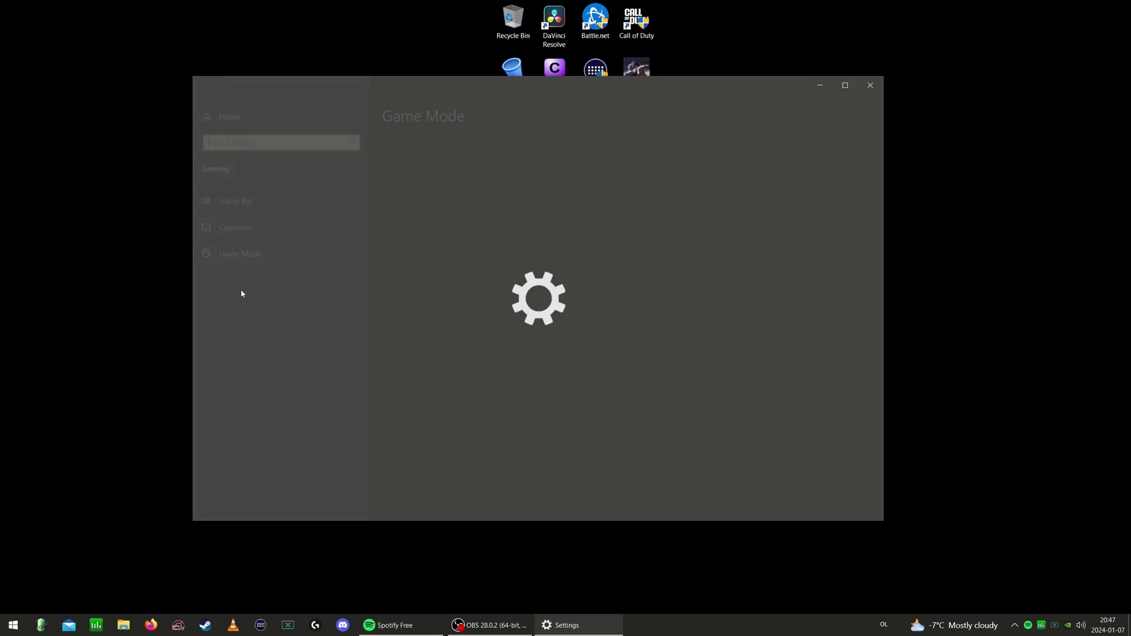
left_click(869, 84)
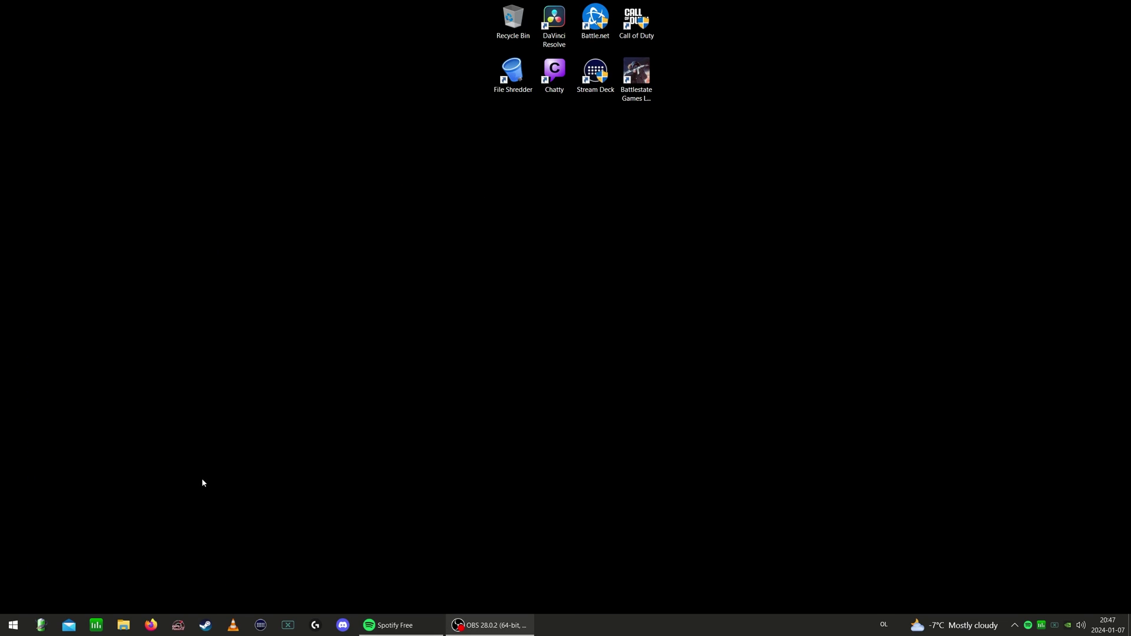
key("super")
type("game bar")
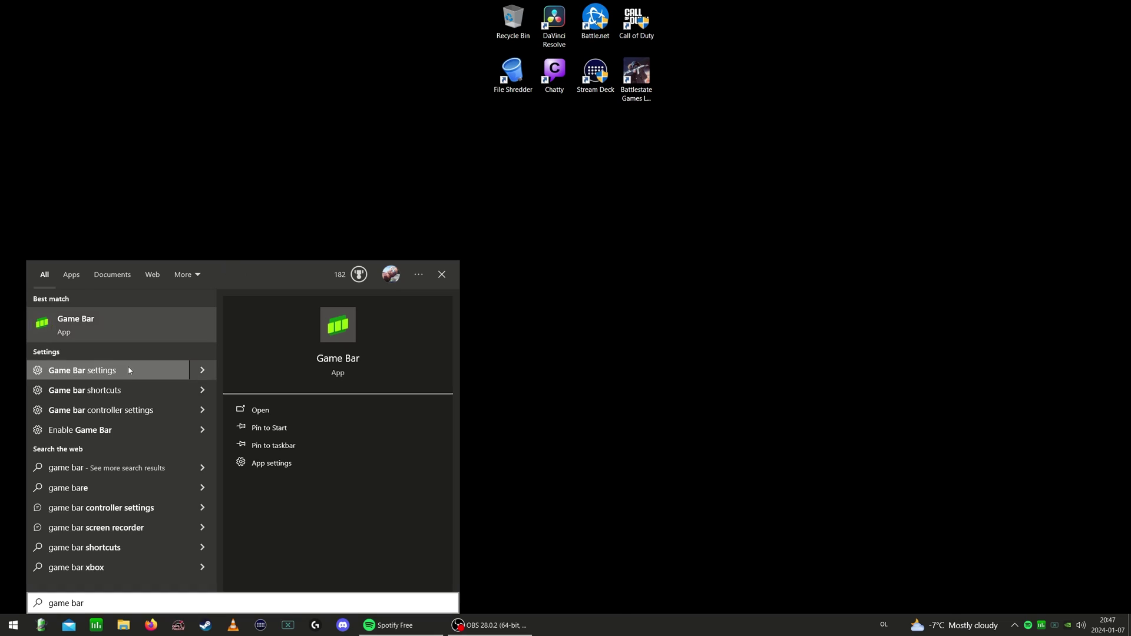
left_click(129, 370)
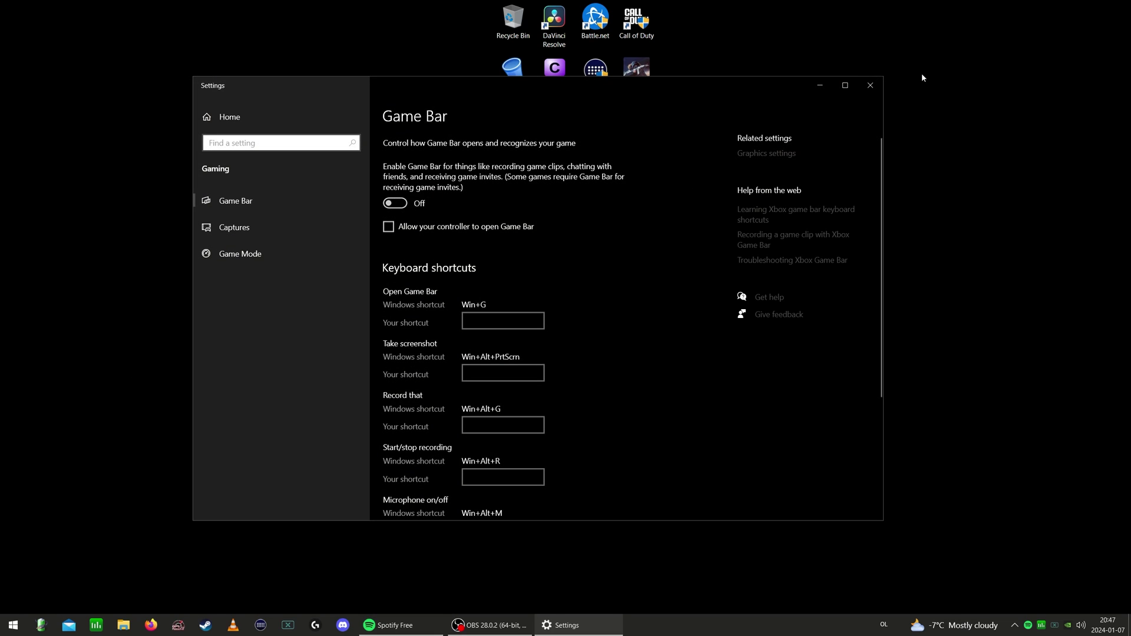
left_click(870, 84)
Step: Open Power & sleep's additional power settings to view the Bitsum Highest Performance plan
left_click(1, 633)
type("pow")
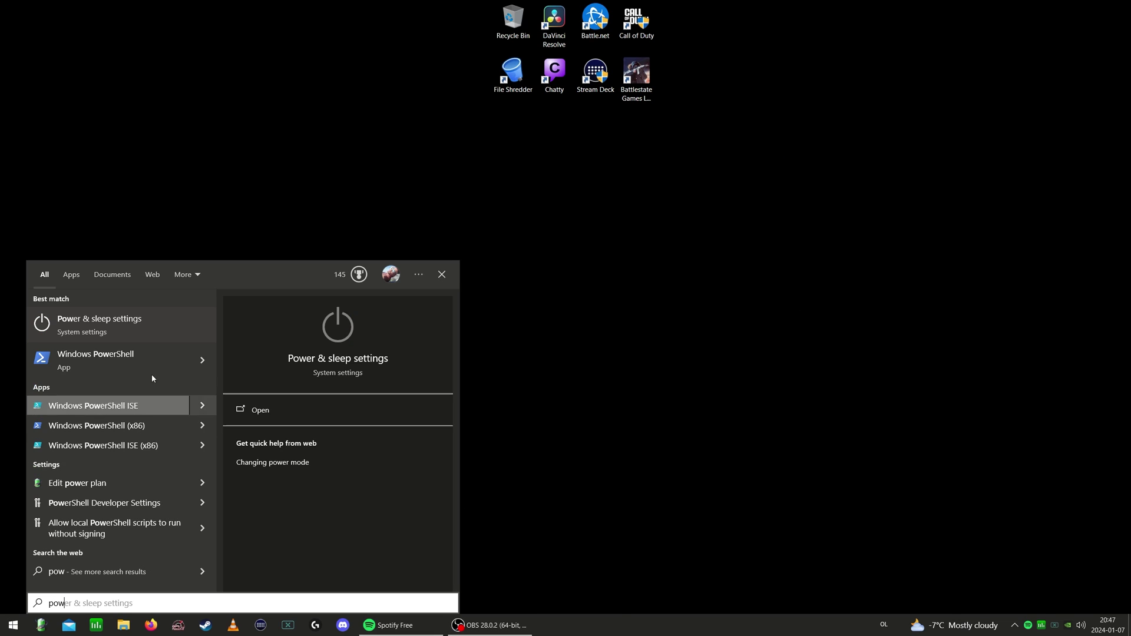
key("Return")
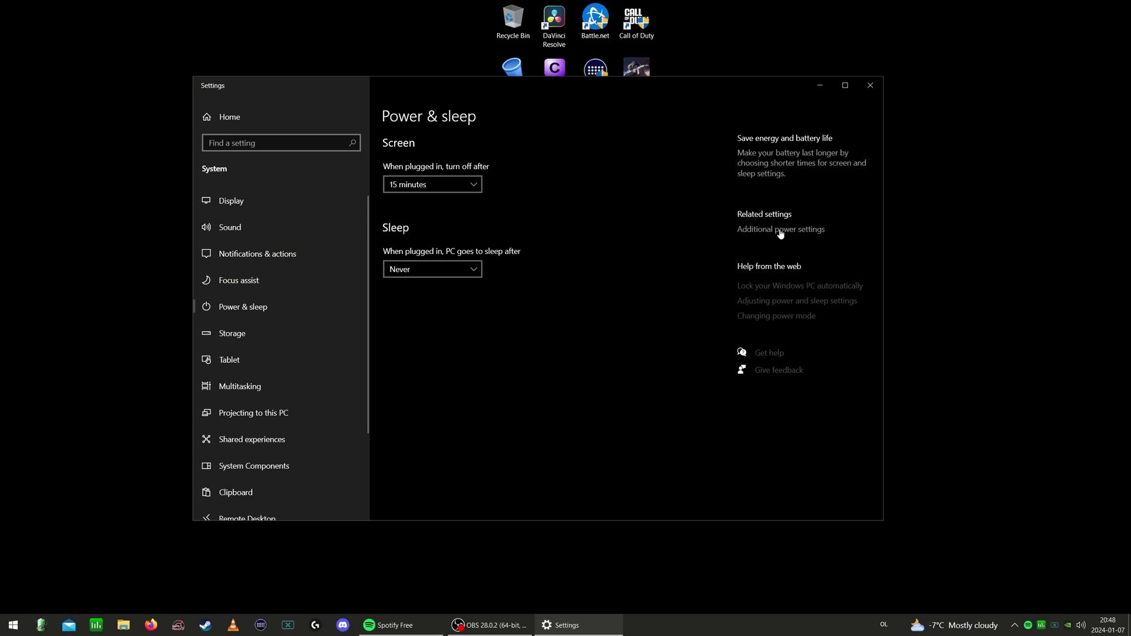
left_click(781, 229)
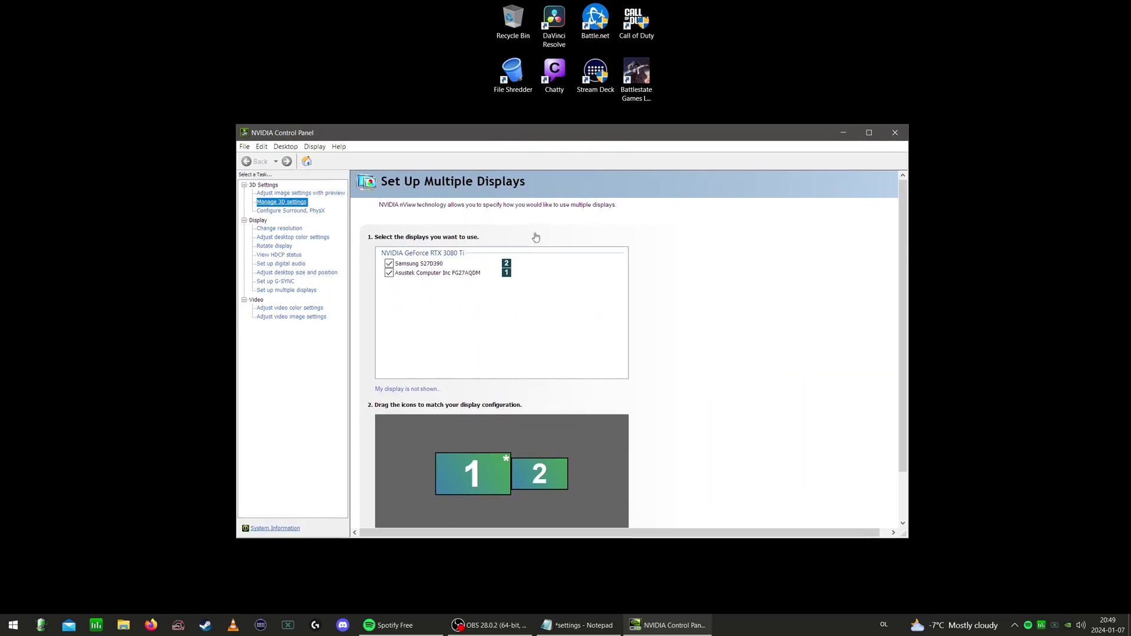
Step: Keep the global Shader Cache Size at 100 GB, then switch to the Program Settings tab
left_click_drag(617, 309, 617, 379)
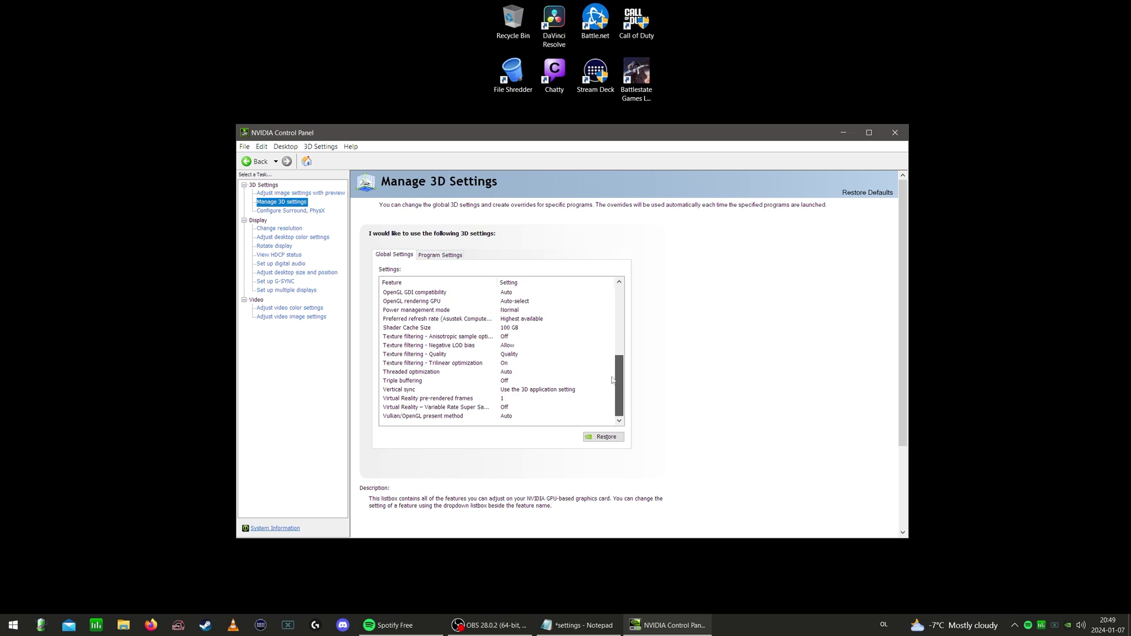
left_click(520, 332)
left_click(521, 331)
left_click(543, 333)
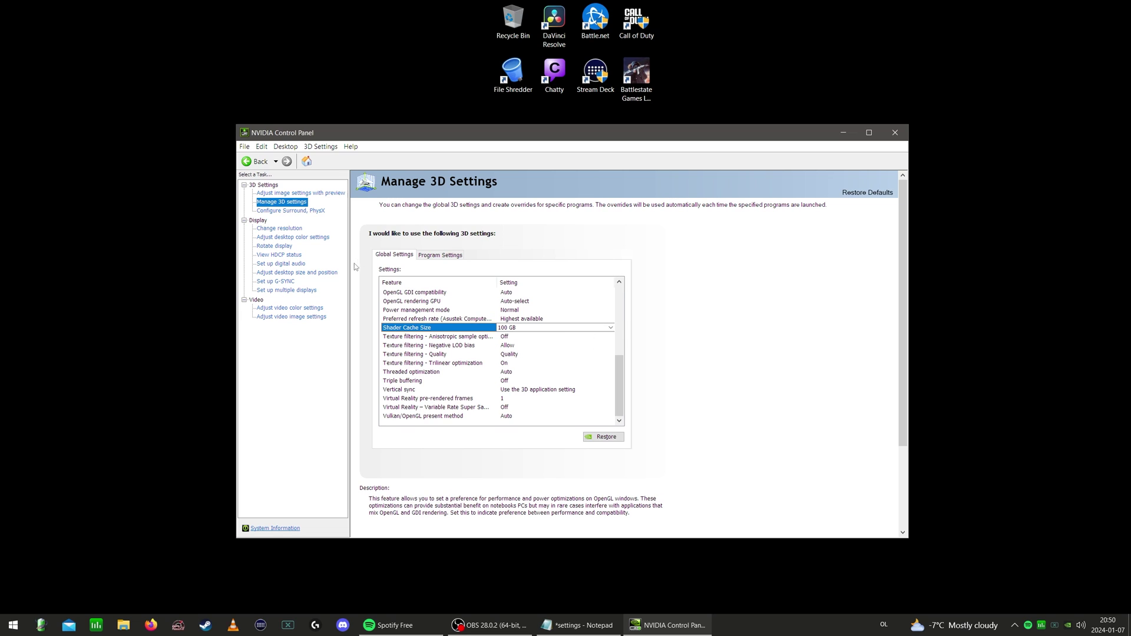
left_click(437, 255)
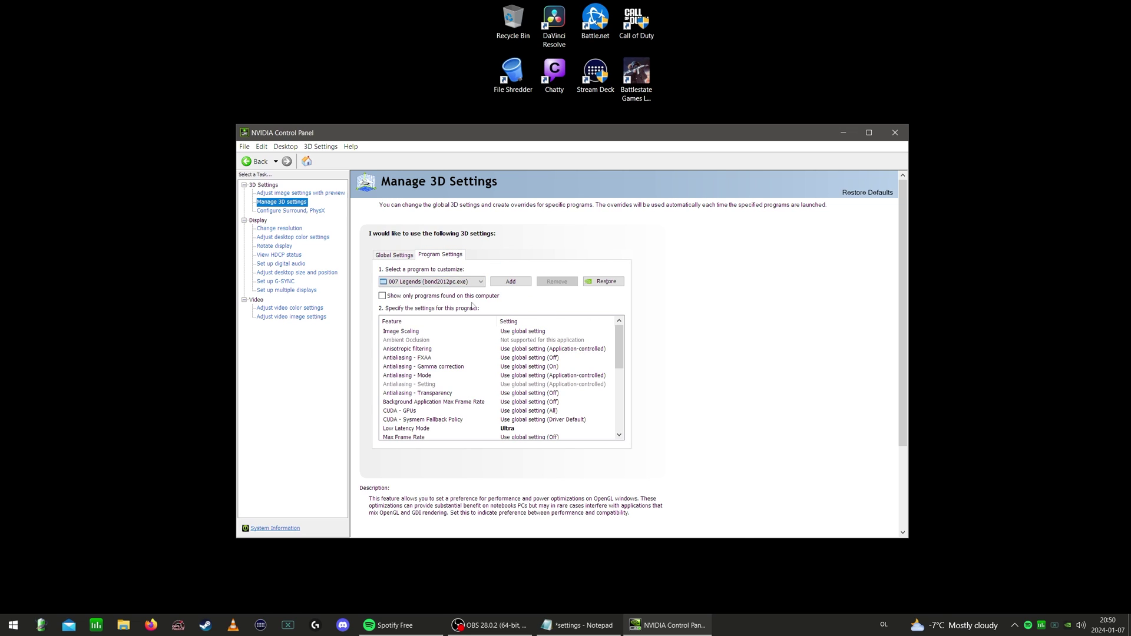
Step: Browse the program profile list, reselect 007 Legends and scroll through its overrides
left_click(467, 285)
scroll(484, 393, "down", 15)
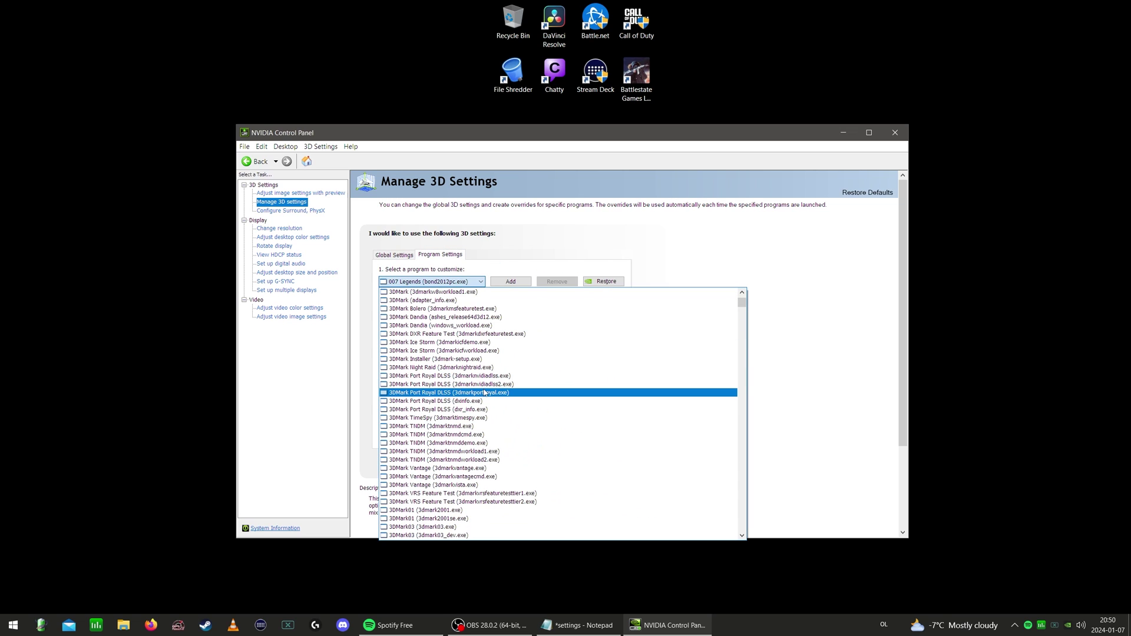
left_click(493, 395)
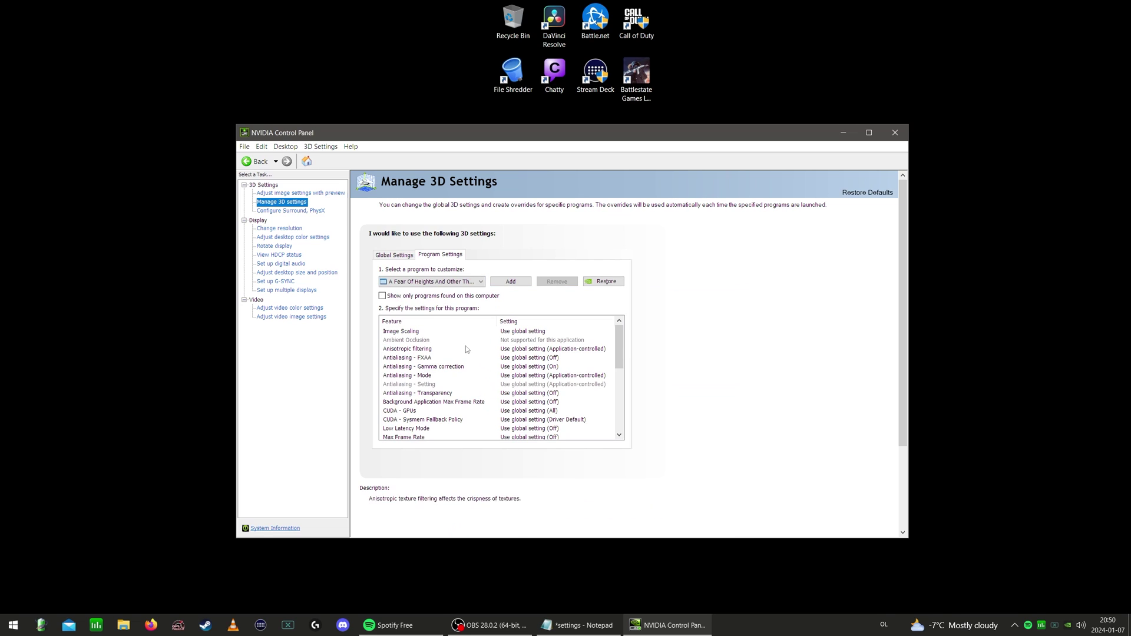
left_click(433, 282)
left_click(433, 298)
left_click(433, 282)
scroll(463, 367, "down", 10)
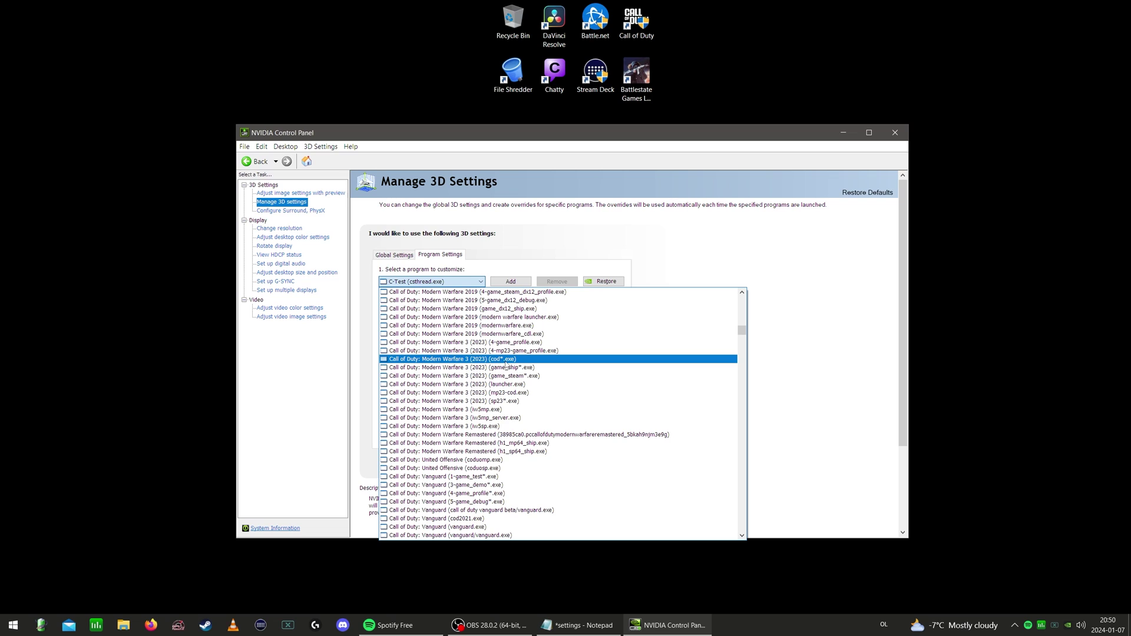
left_click(527, 367)
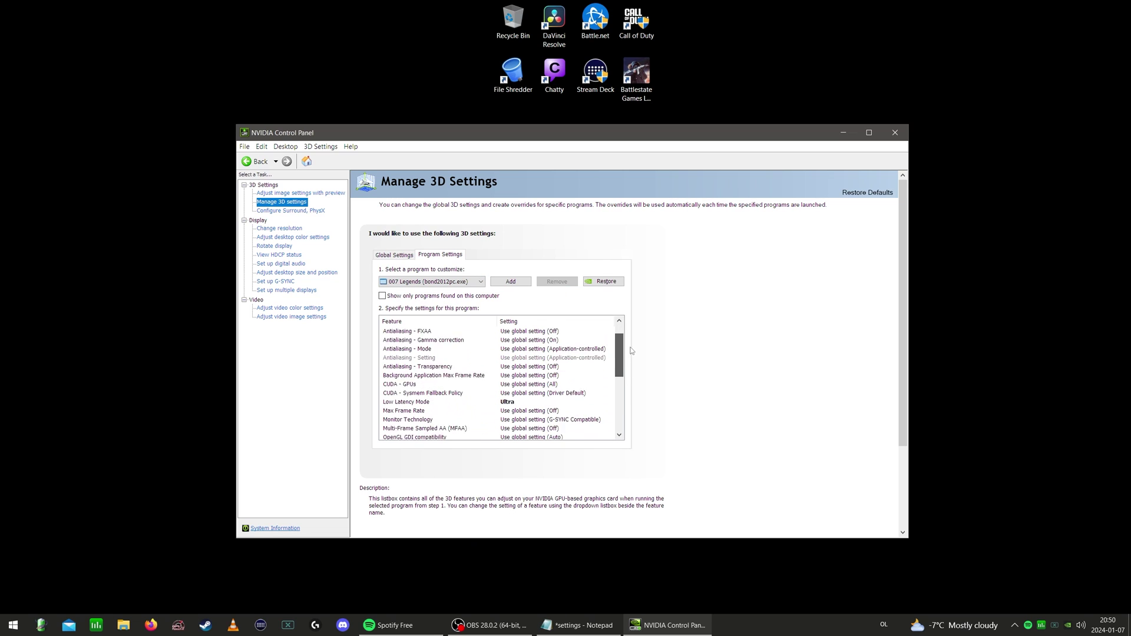
left_click_drag(619, 337, 624, 376)
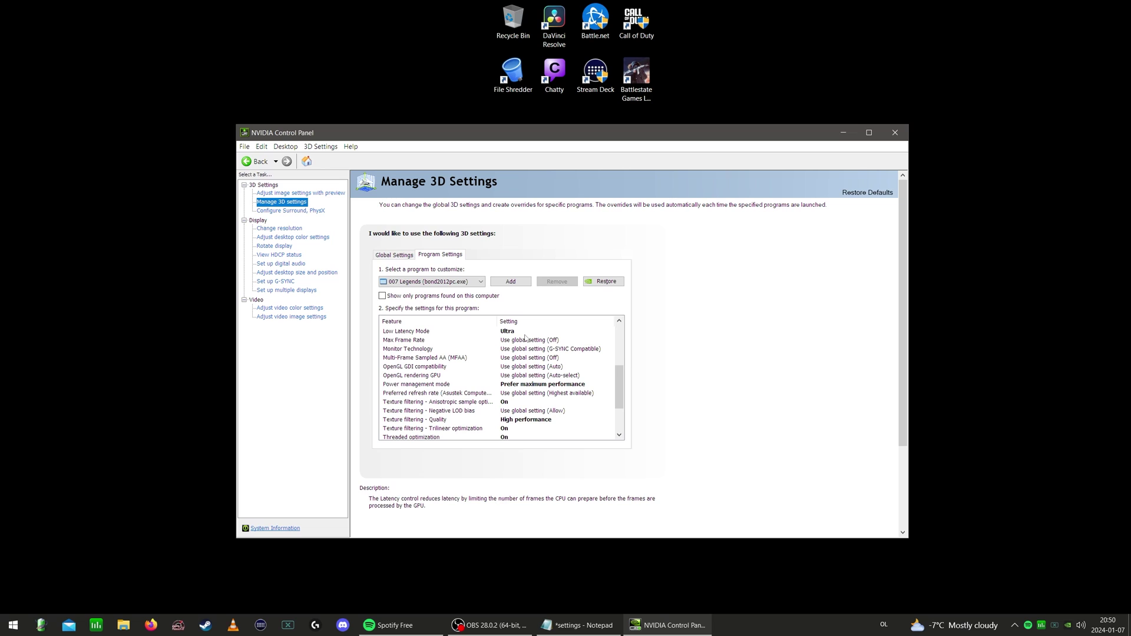
Step: Switch between the Global Settings and Program Settings tabs to compare them
left_click(391, 254)
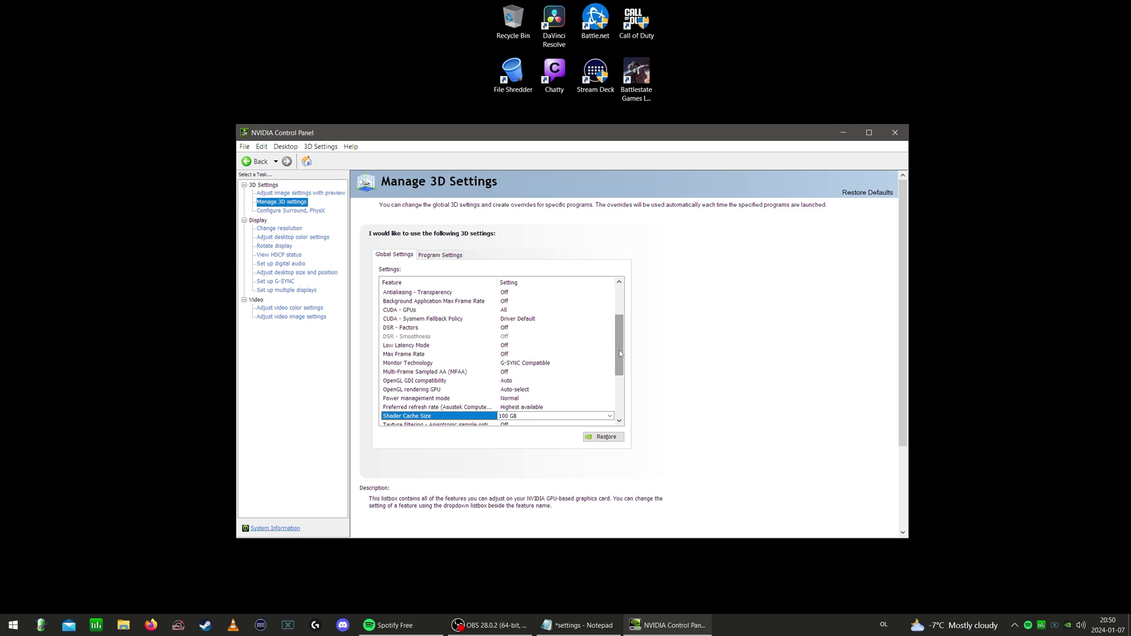
scroll(620, 353, "up", 2)
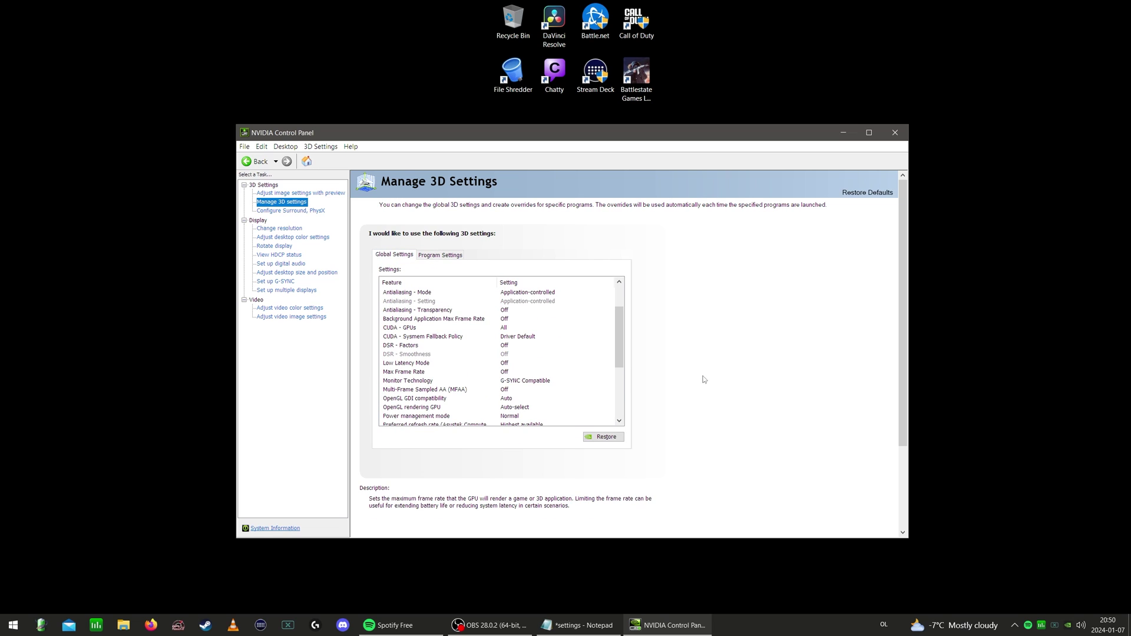
left_click(440, 255)
scroll(627, 388, "down", 2)
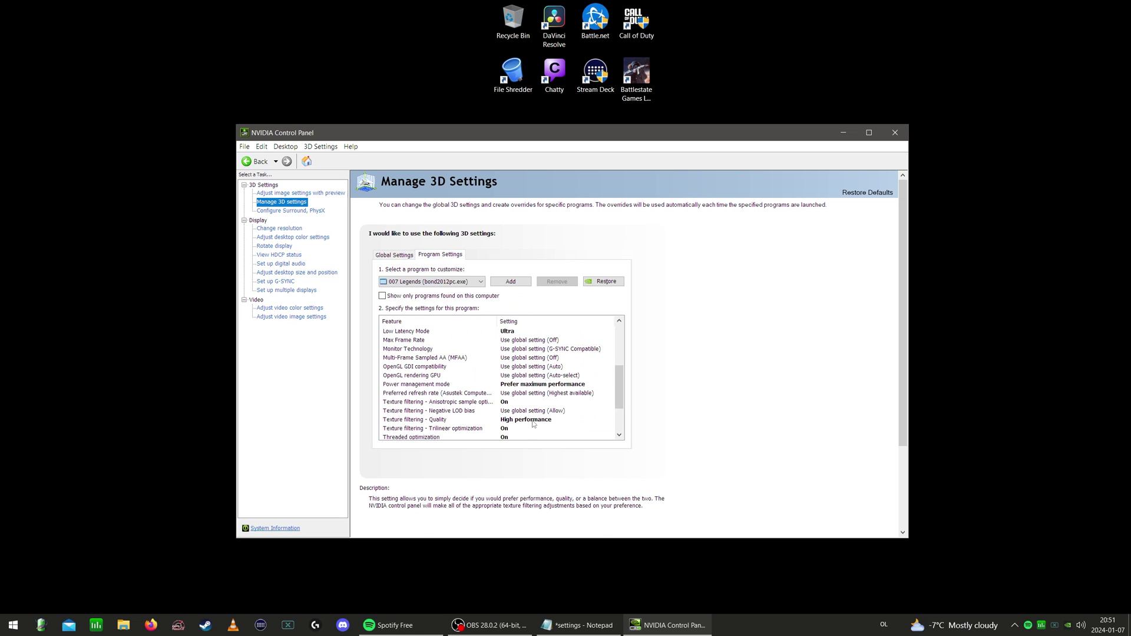
Step: Reopen the program list, keep 007 Legends selected and scroll its overrides
left_click(459, 283)
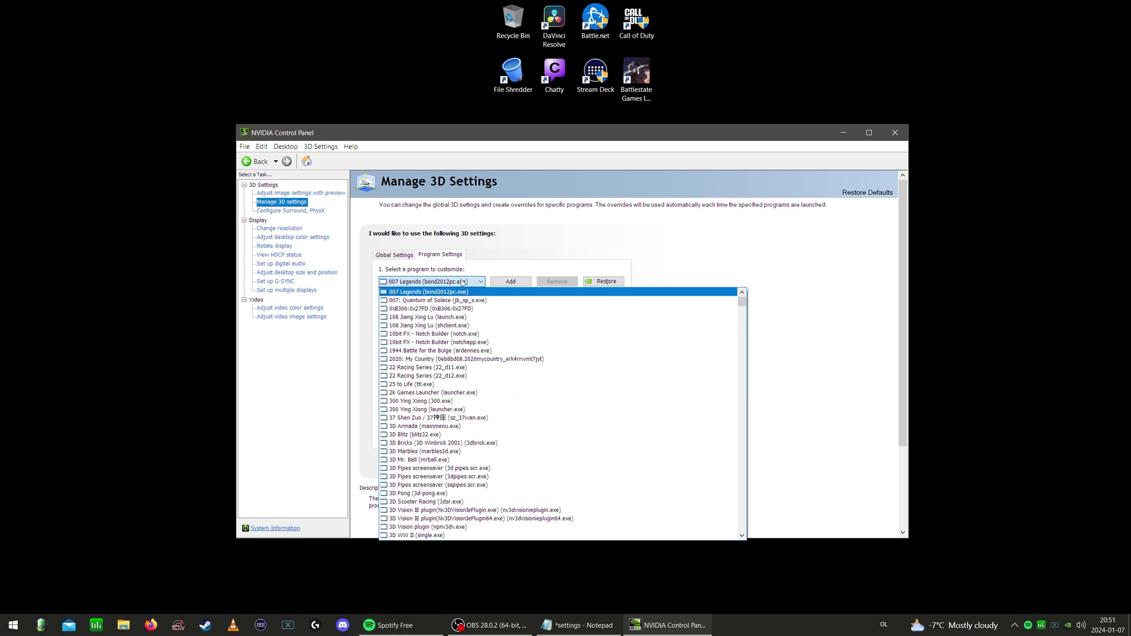
key("c")
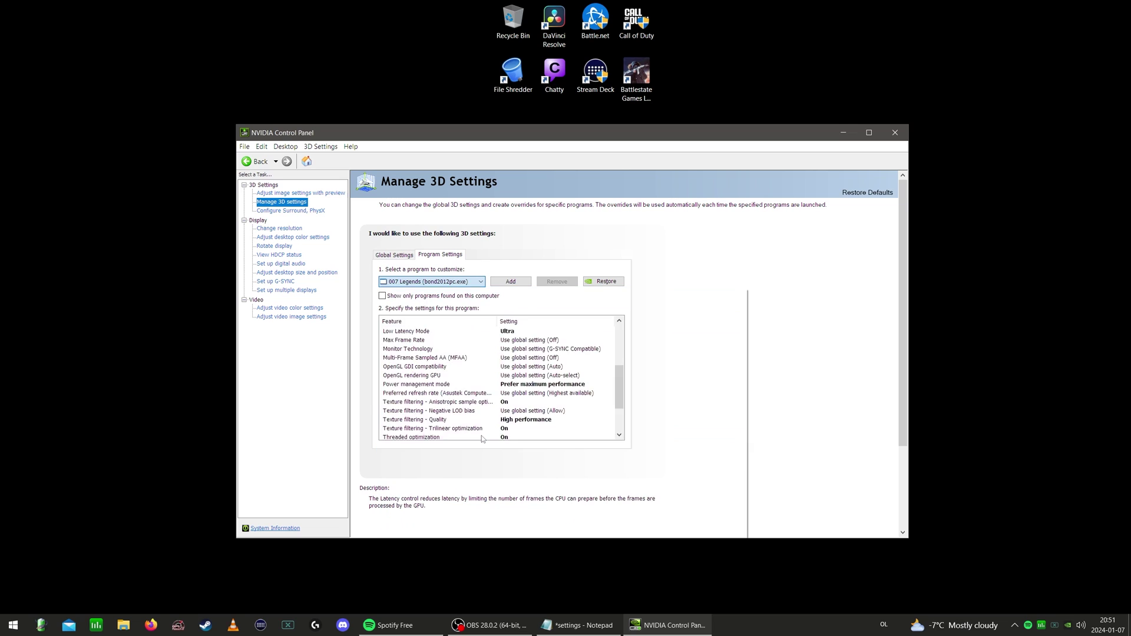
key("Escape")
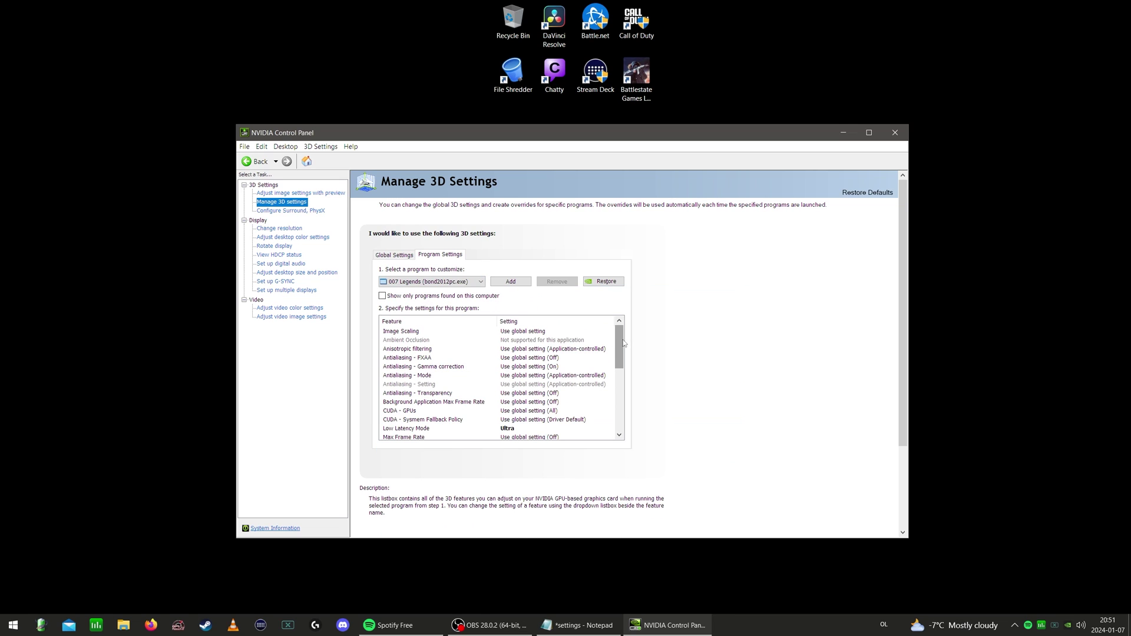
left_click(461, 283)
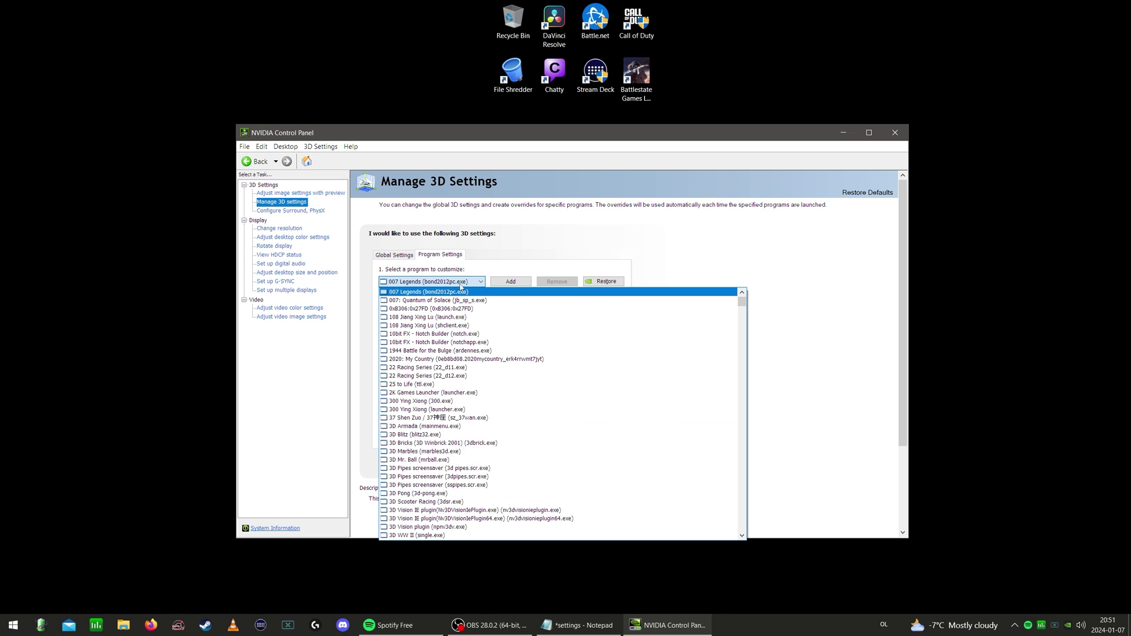
left_click(460, 282)
left_click(460, 283)
left_click(785, 260)
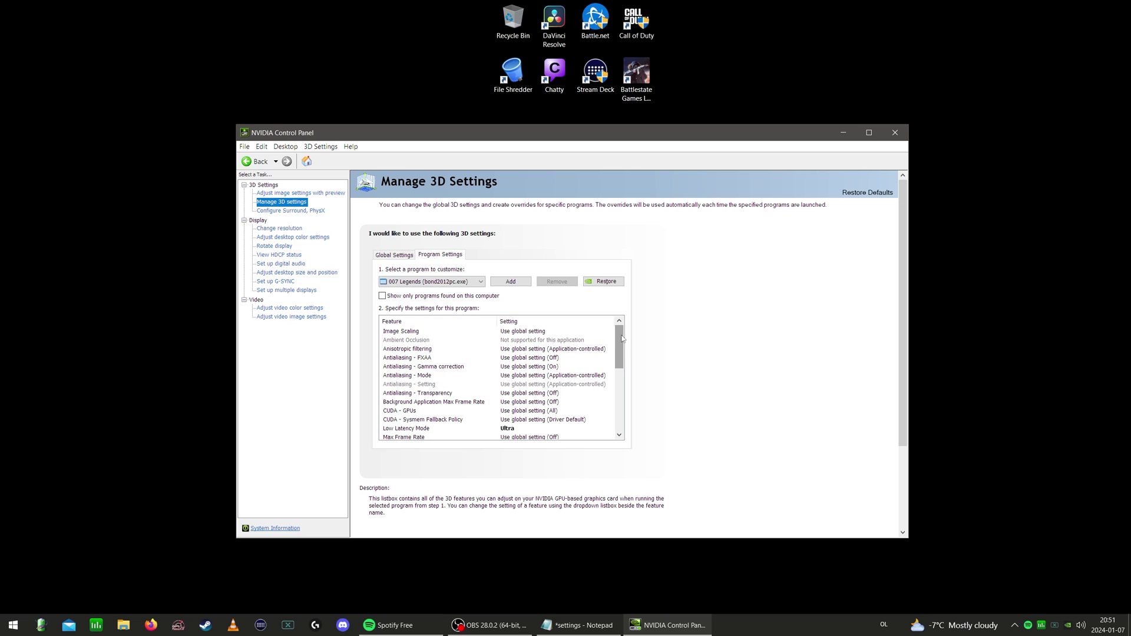
left_click_drag(622, 339, 630, 375)
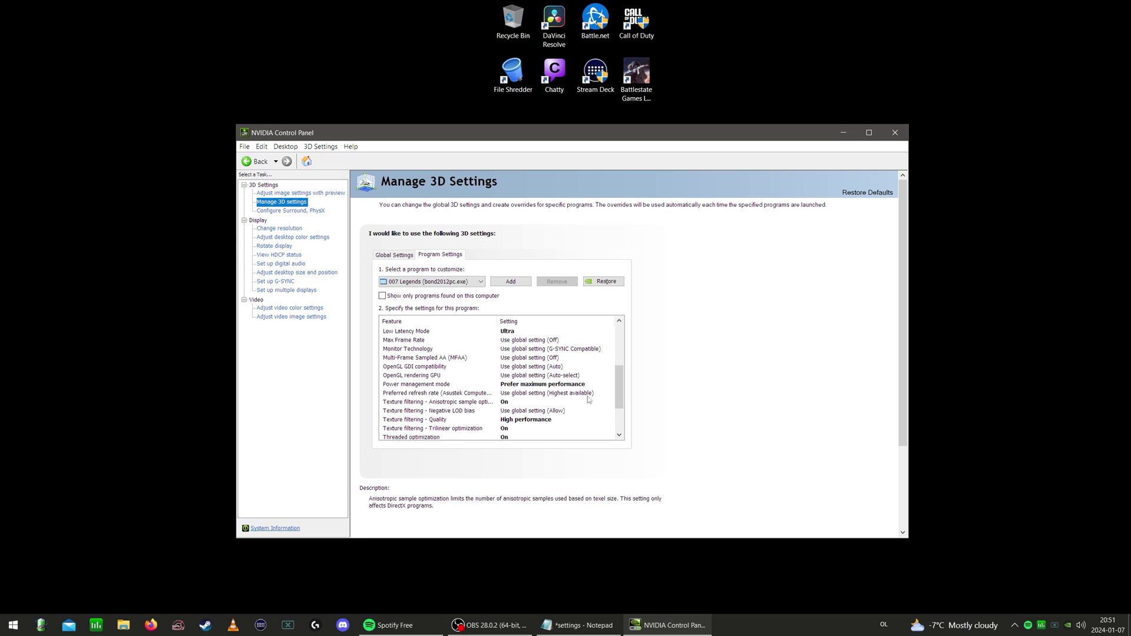
Step: Check the global Low Latency Mode setting under Global Settings
left_click(394, 255)
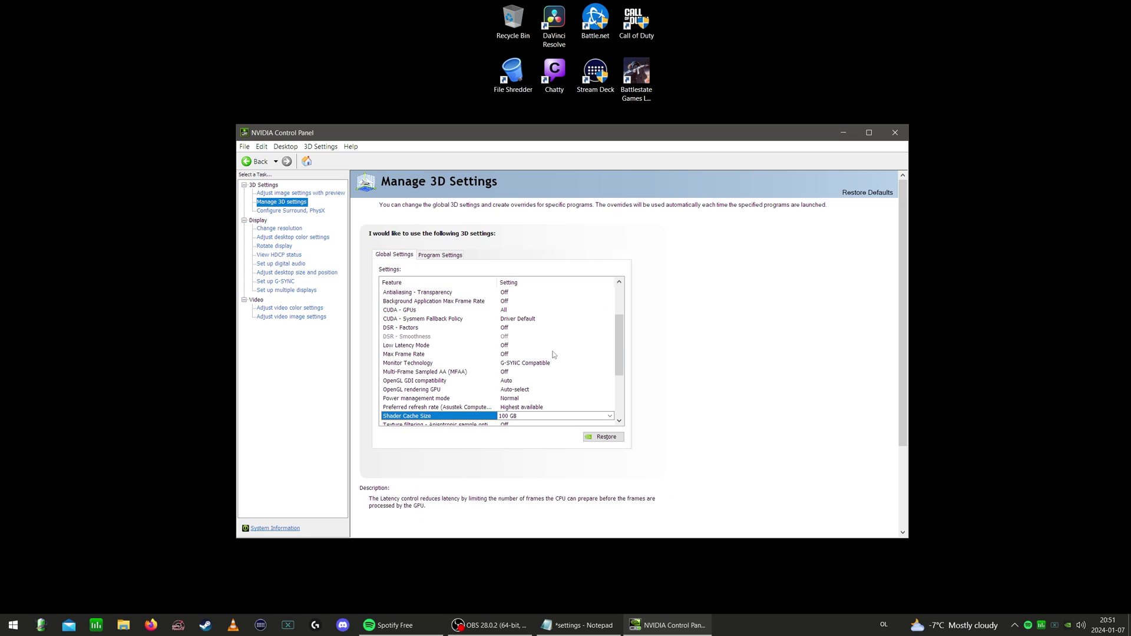
left_click_drag(619, 338, 622, 364)
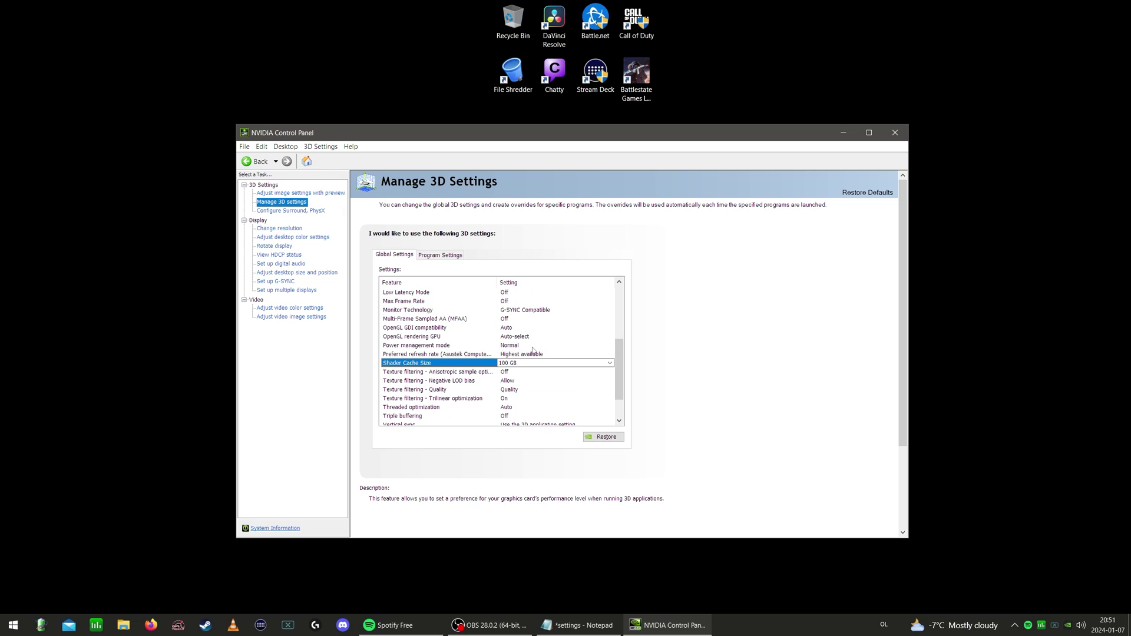
left_click_drag(617, 361, 626, 336)
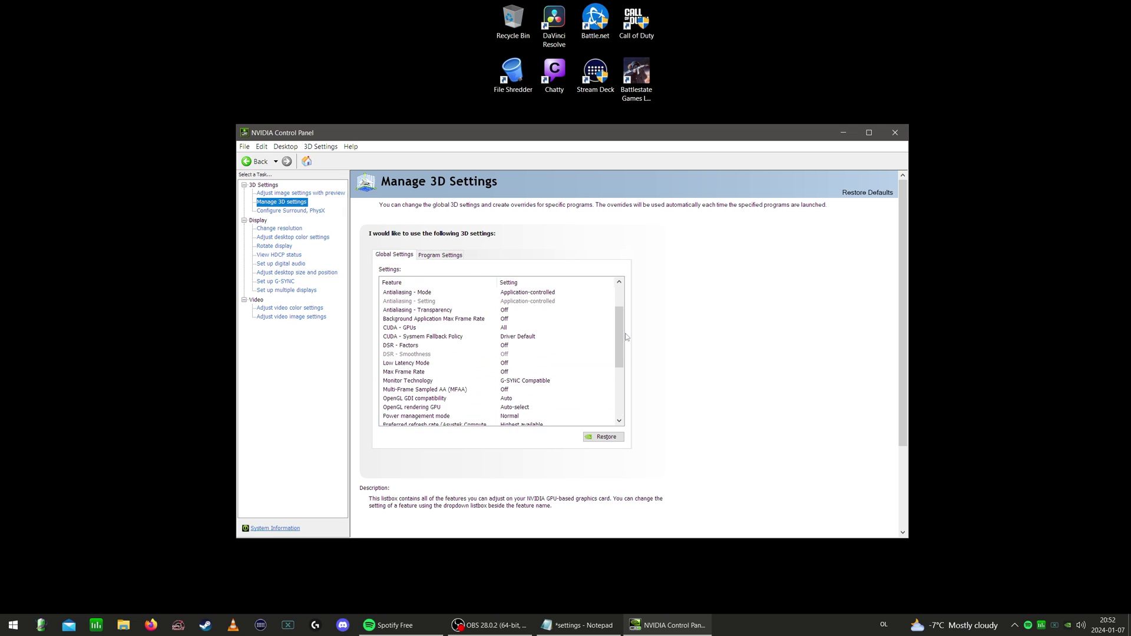
left_click(415, 365)
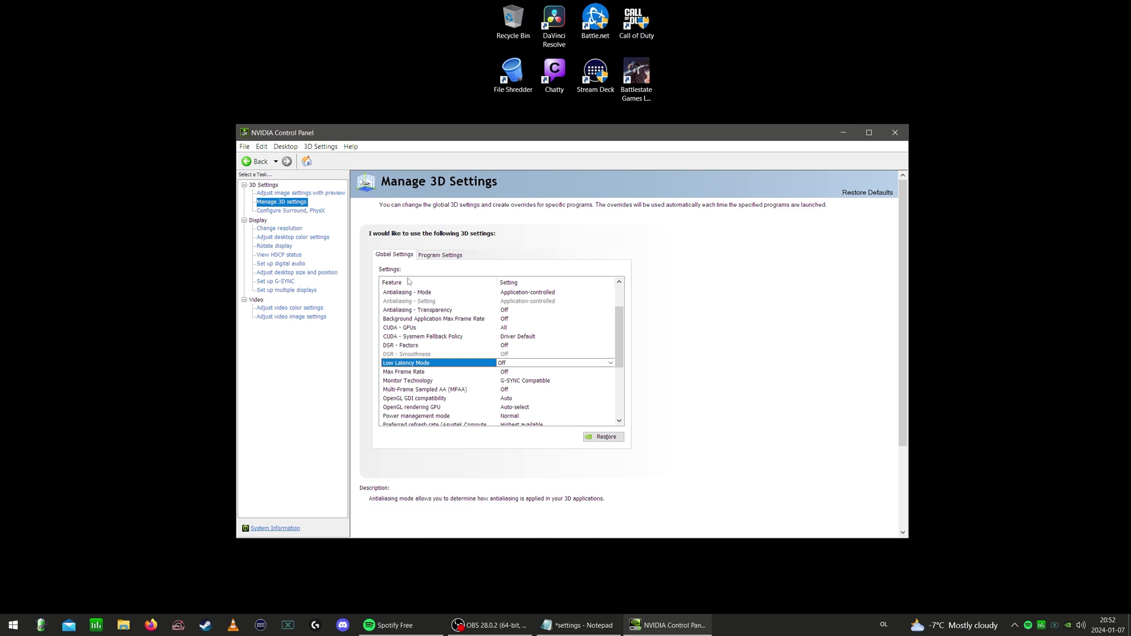
Step: Keep 007 Legends' Low Latency Mode at Ultra and scroll through its remaining overrides
left_click(438, 255)
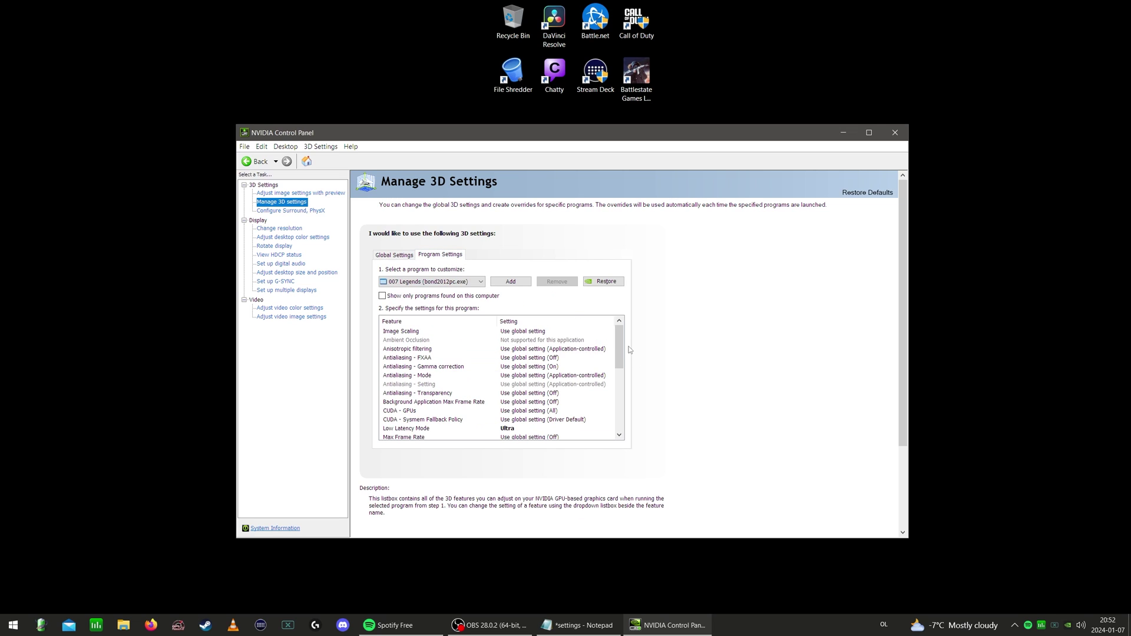
scroll(589, 376, "down", 3)
left_click(553, 357)
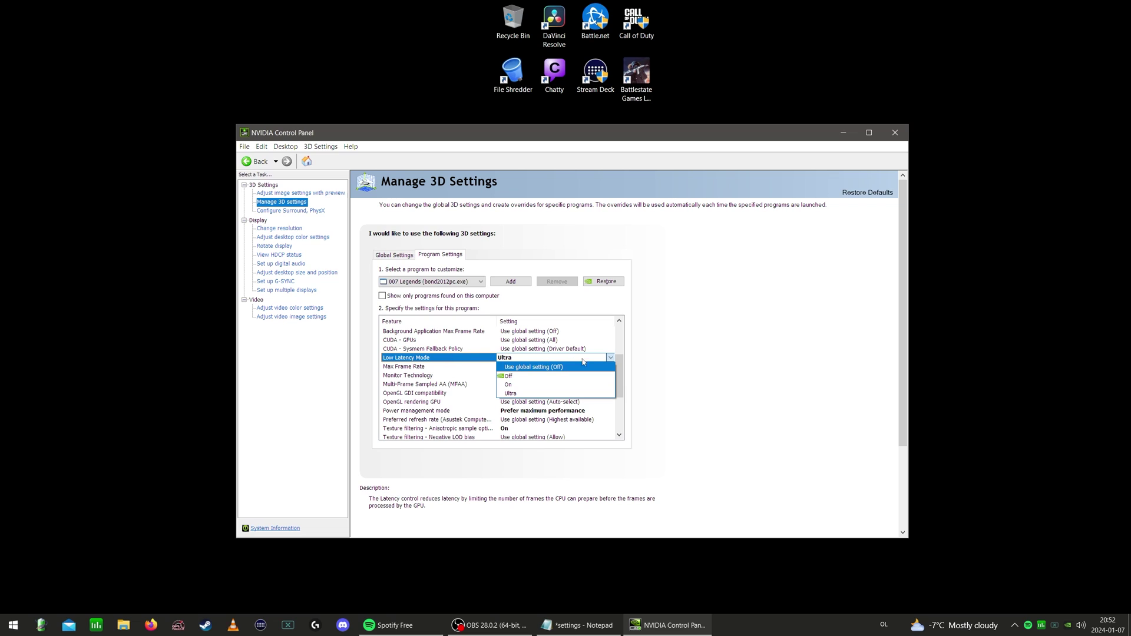
left_click(621, 356)
left_click_drag(620, 359, 617, 376)
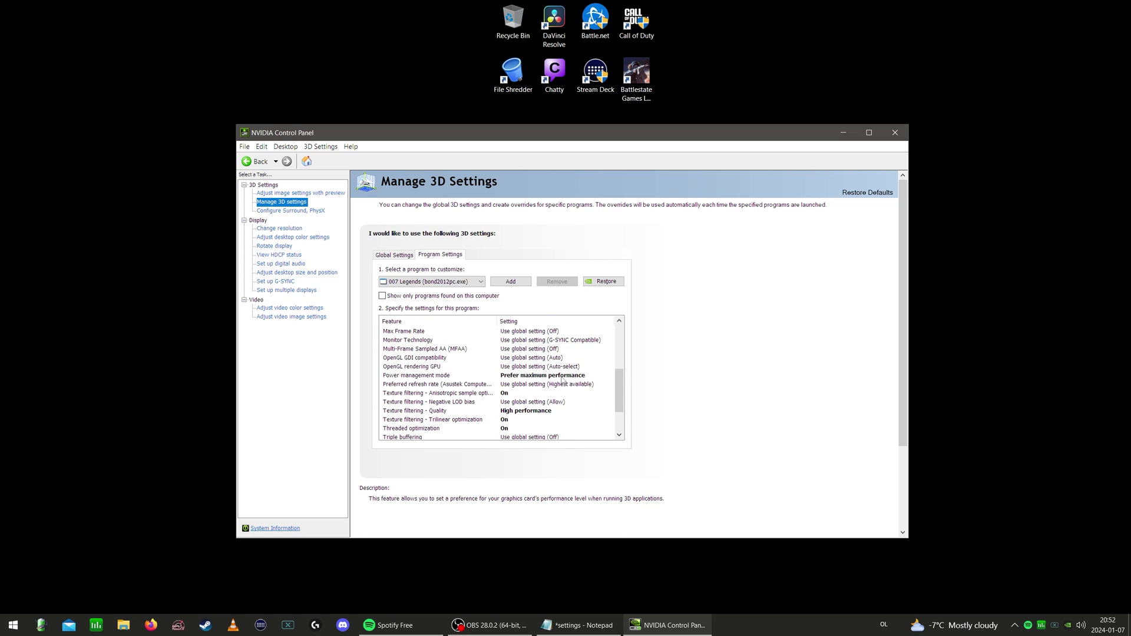
scroll(548, 380, "down", 2)
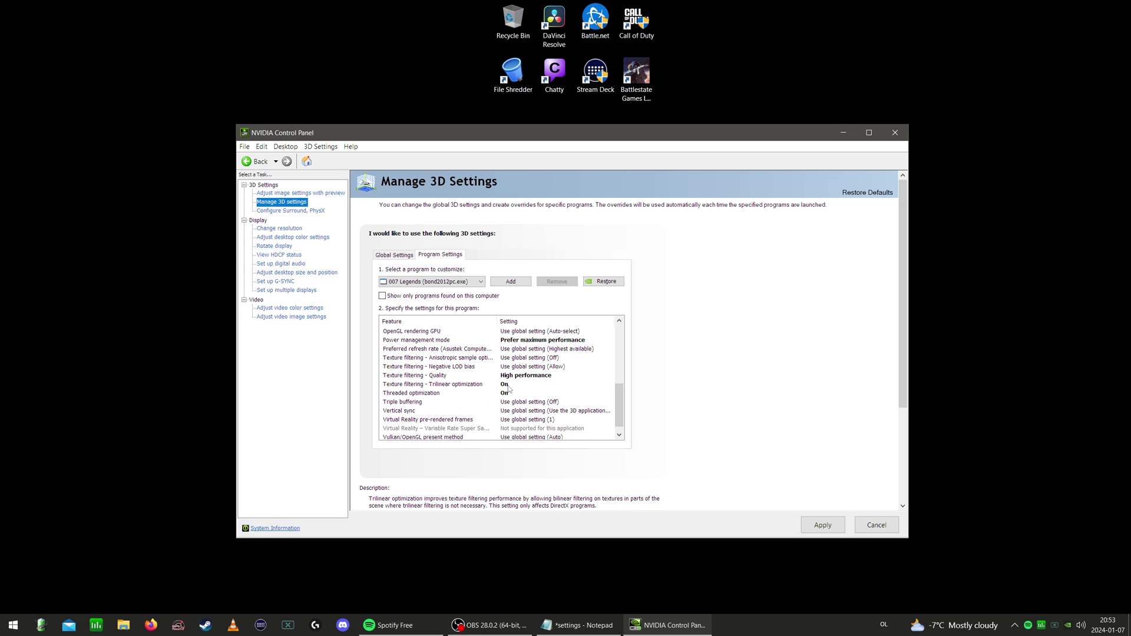
scroll(506, 377, "down", 1)
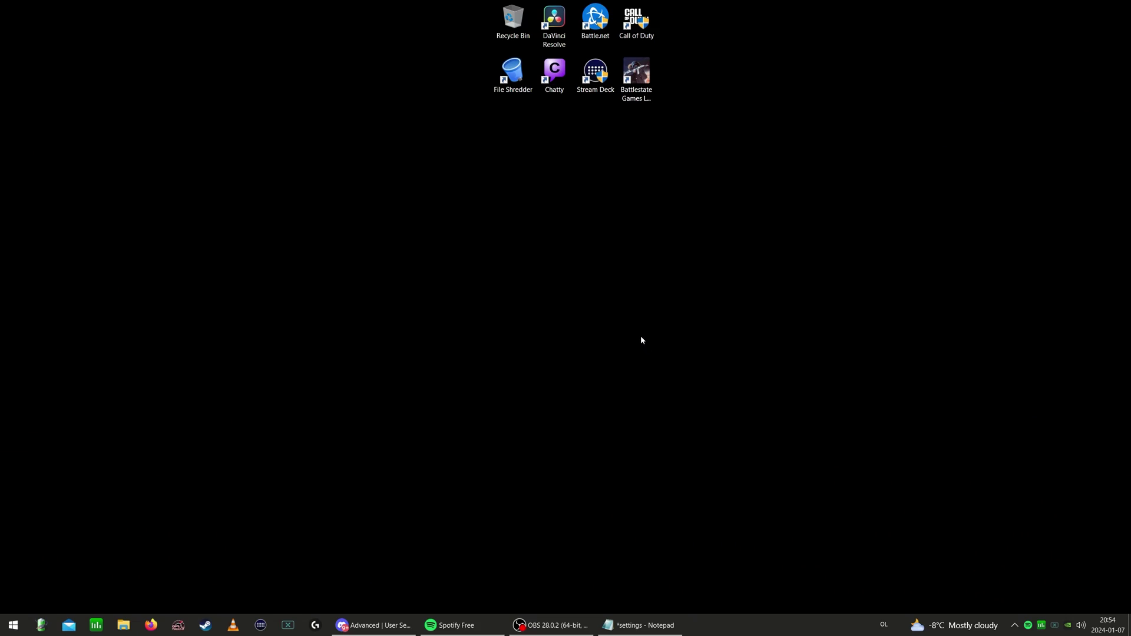
Step: Switch to Discord's settings window and nudge it slightly down and right
key("alt+Tab")
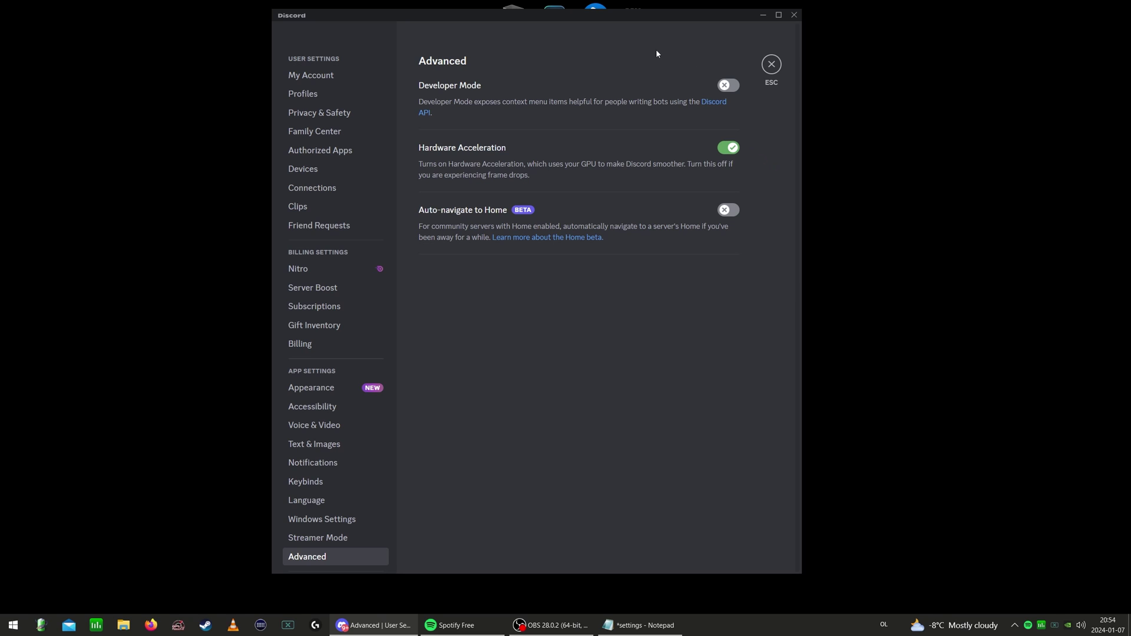
left_click_drag(595, 17, 602, 36)
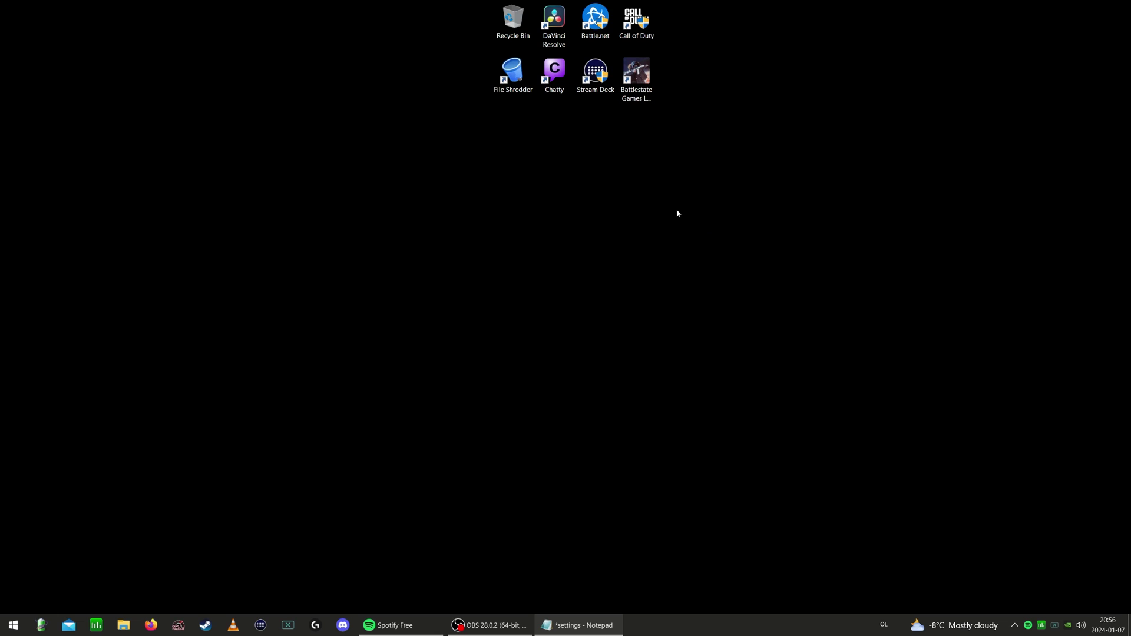
Step: Open the Loudness Equalization settings on the System playback device's Enhancements tab
right_click(1080, 625)
left_click(1064, 553)
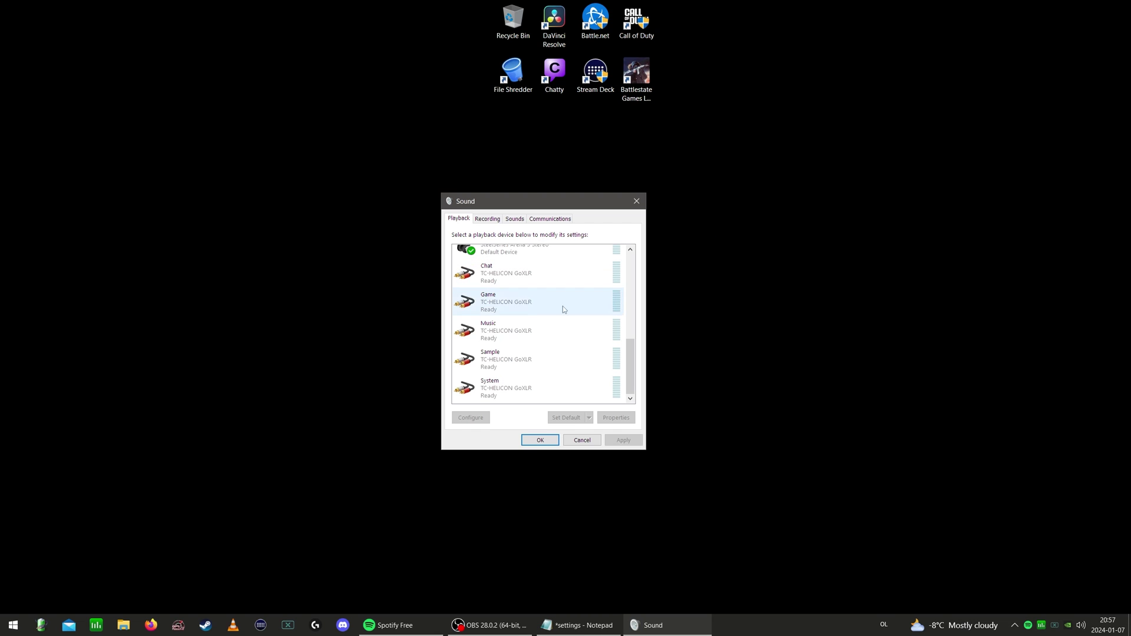
double_click(534, 390)
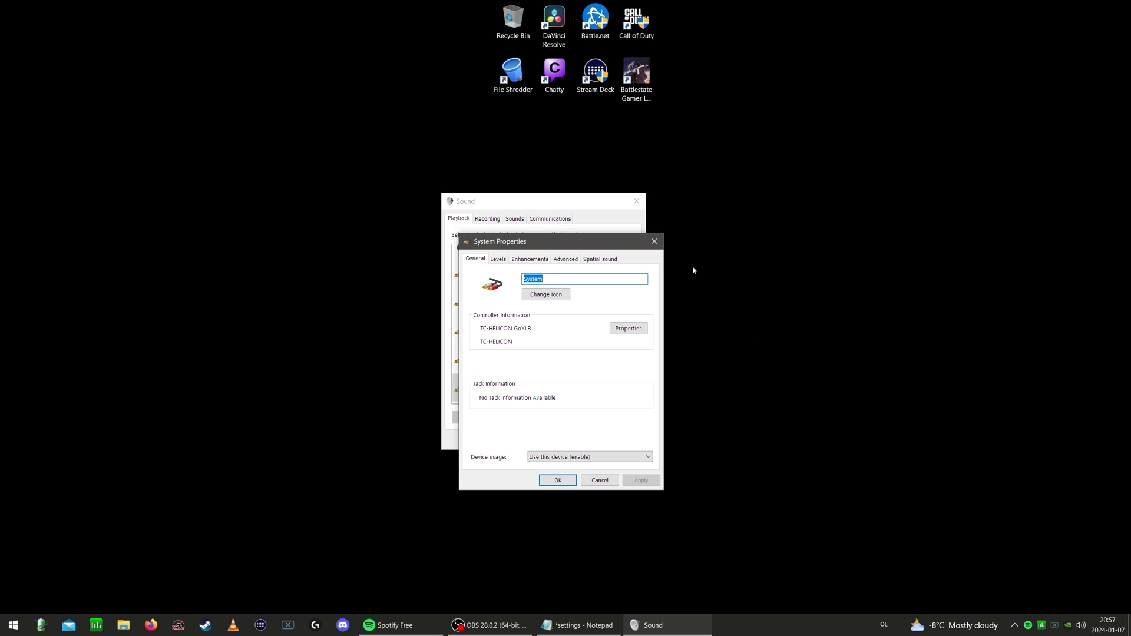
left_click(525, 259)
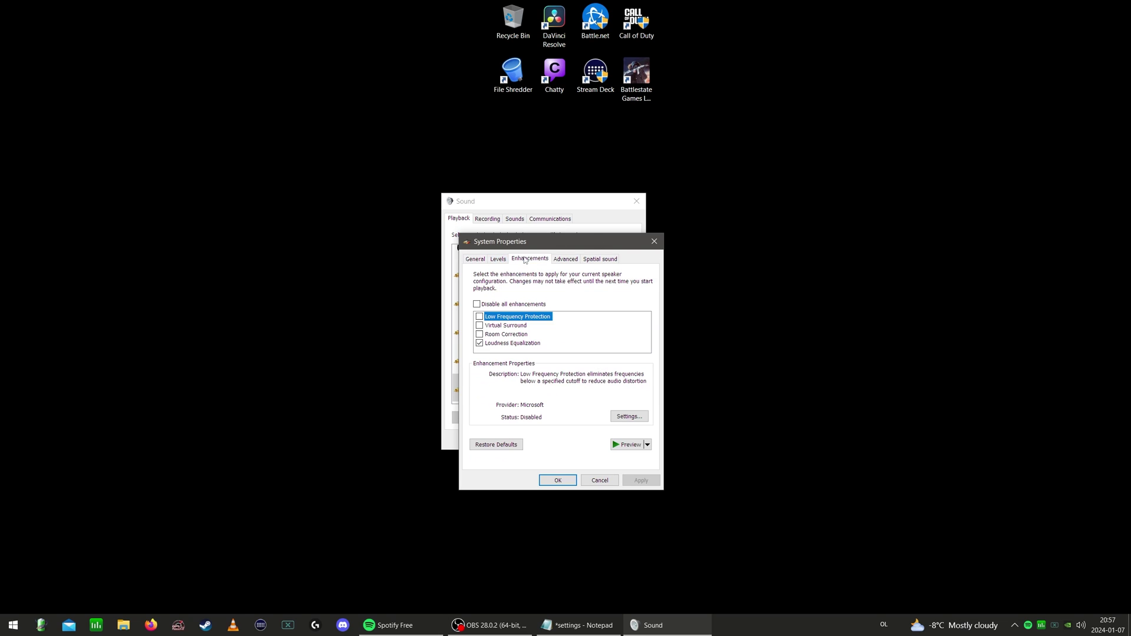
left_click(526, 344)
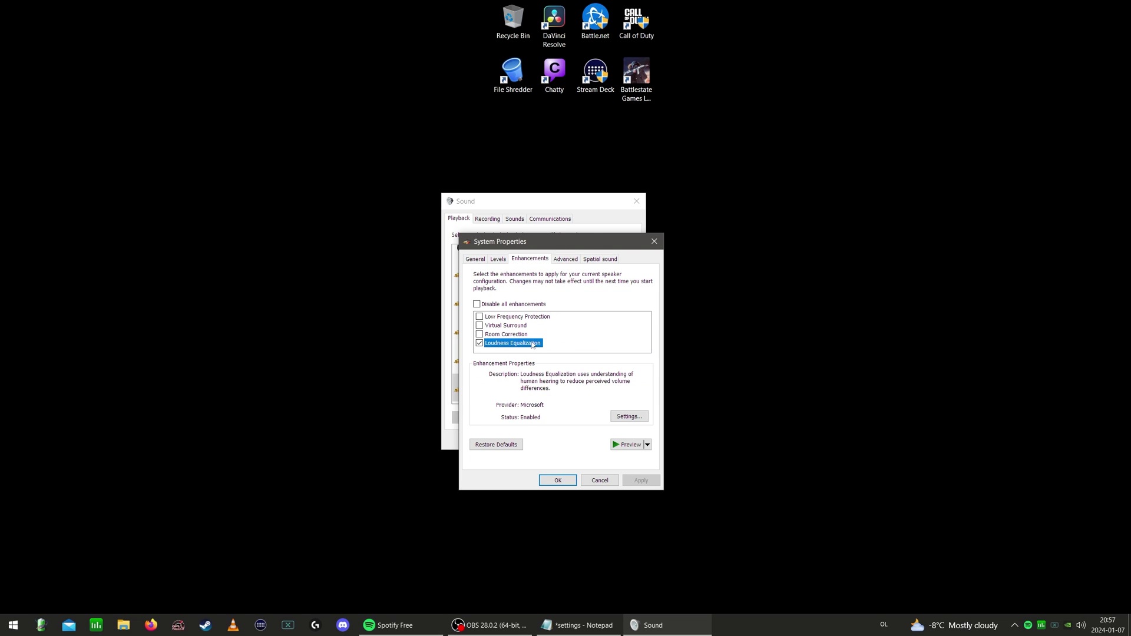
left_click(632, 418)
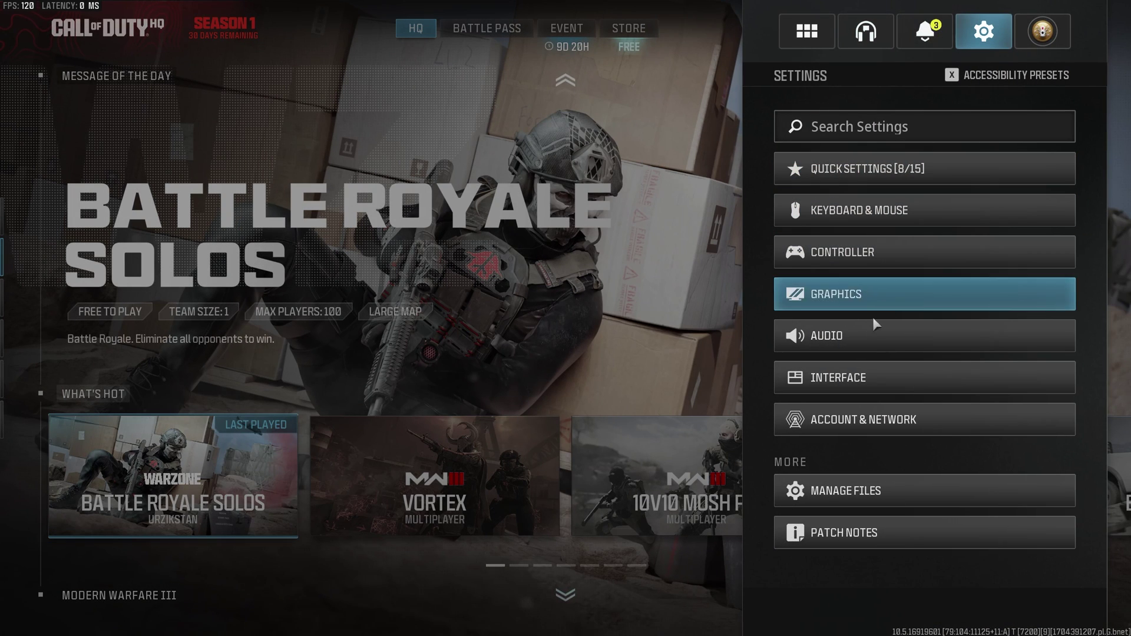
left_click(861, 335)
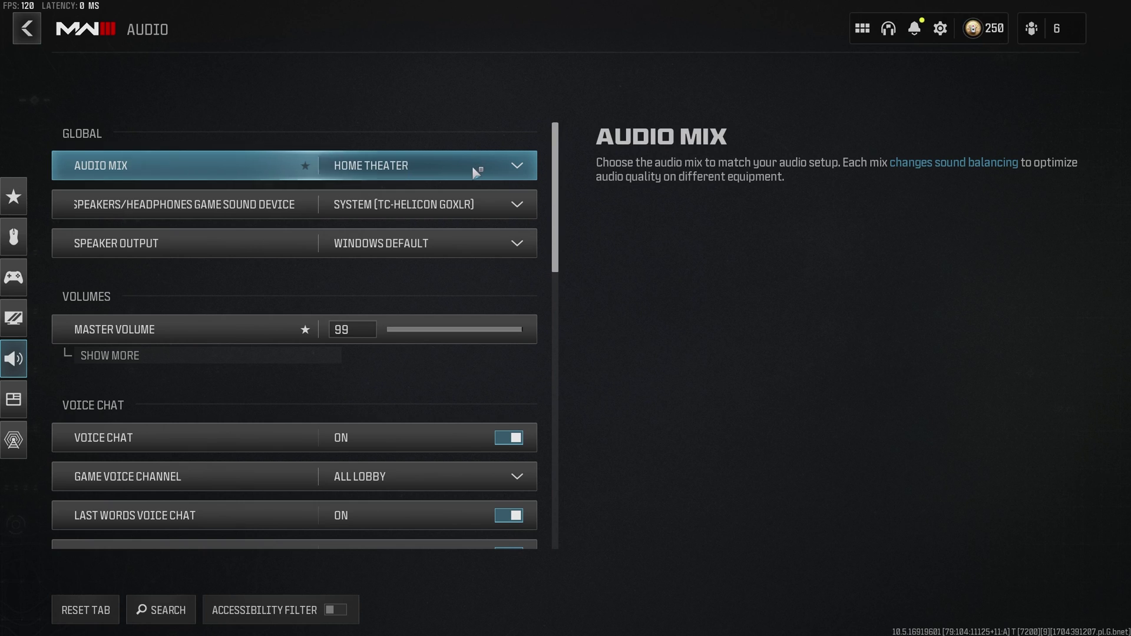
left_click(423, 167)
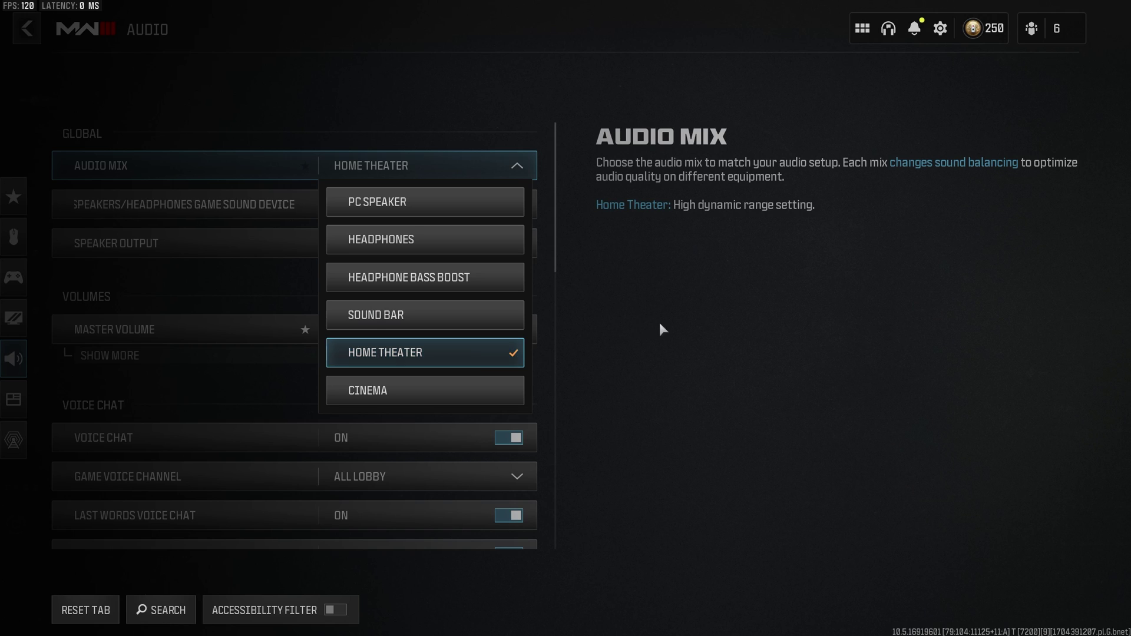
Step: Leave the Home Theater mix unchanged, close Settings and go to the Warzone lobby
left_click(518, 169)
key("Escape")
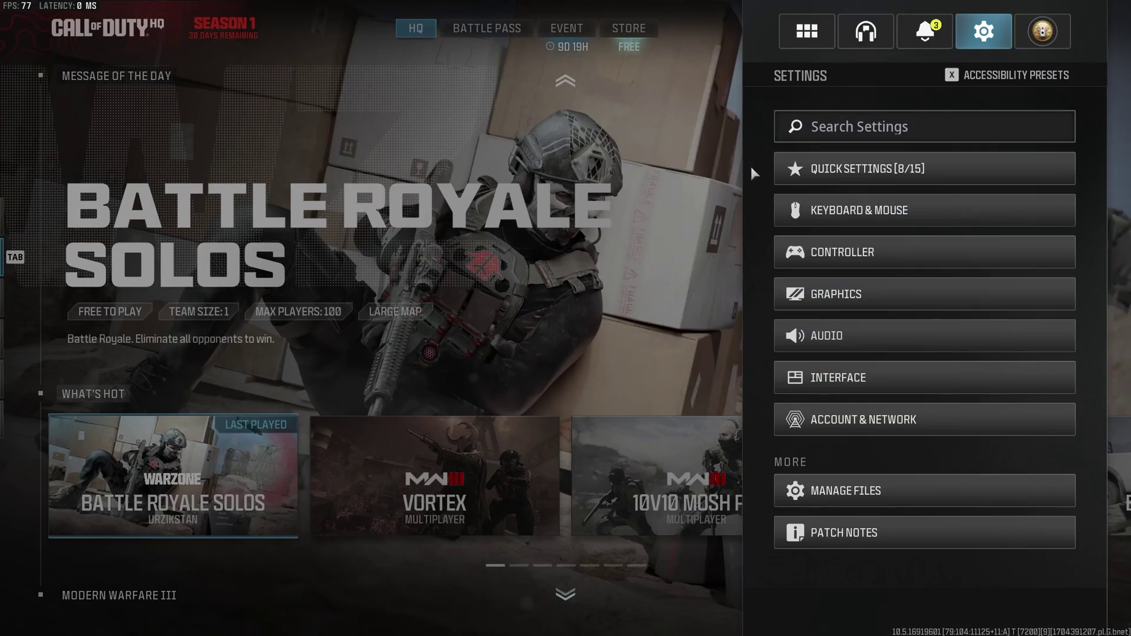
key("Escape")
left_click(428, 386)
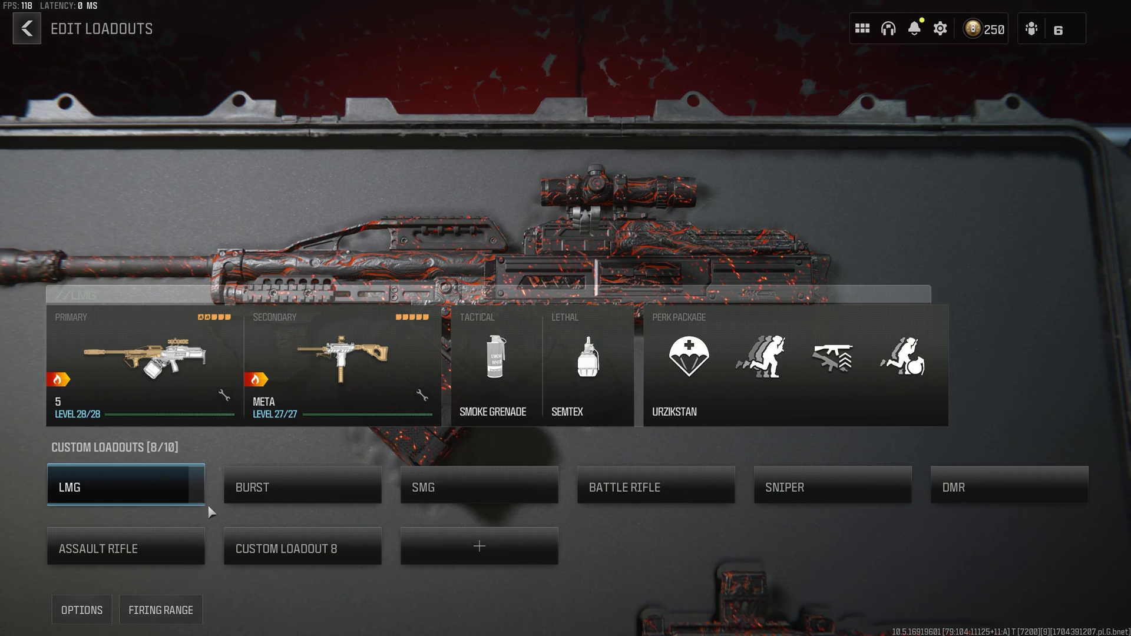
Step: Open the LMG loadout's Urzikstan perk package to view its perks
left_click(200, 487)
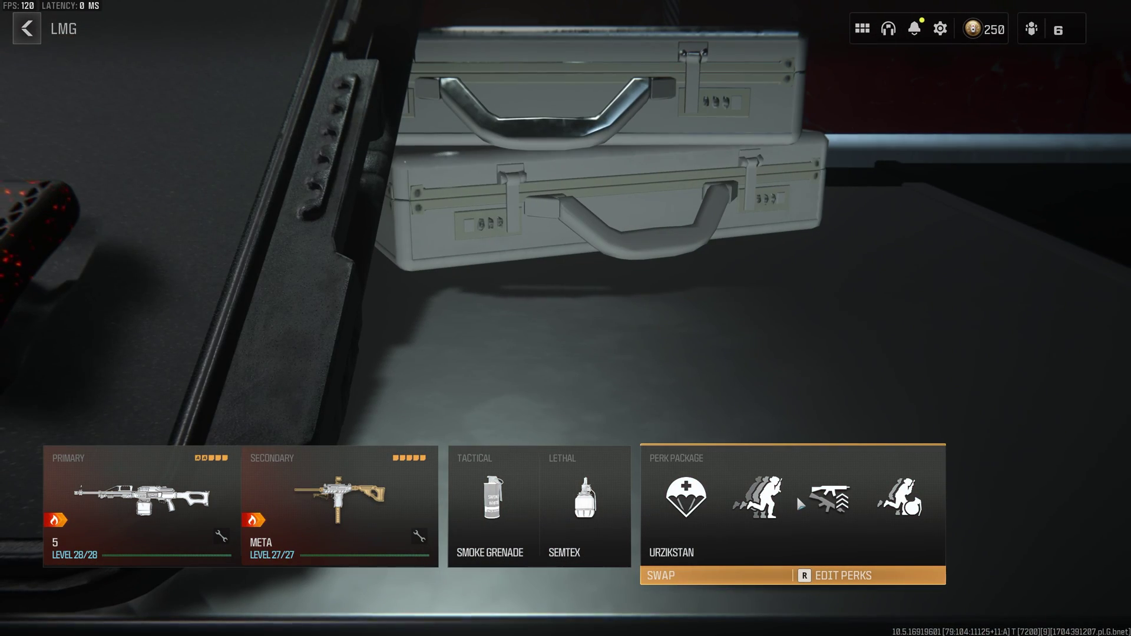
left_click(800, 503)
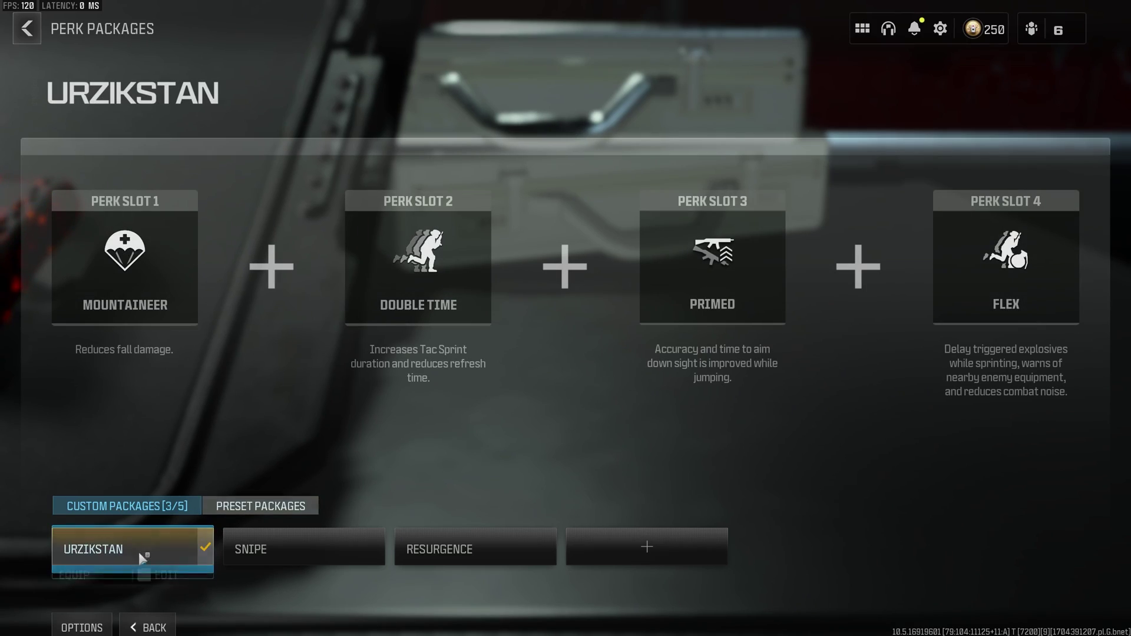
left_click(123, 547)
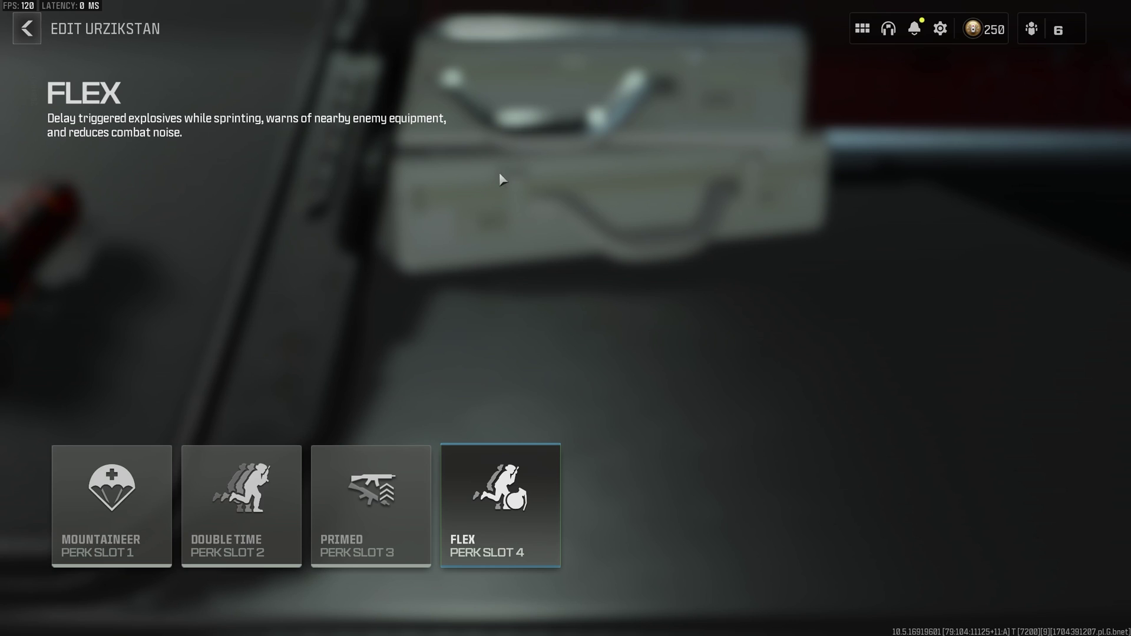
mouse_move(501, 518)
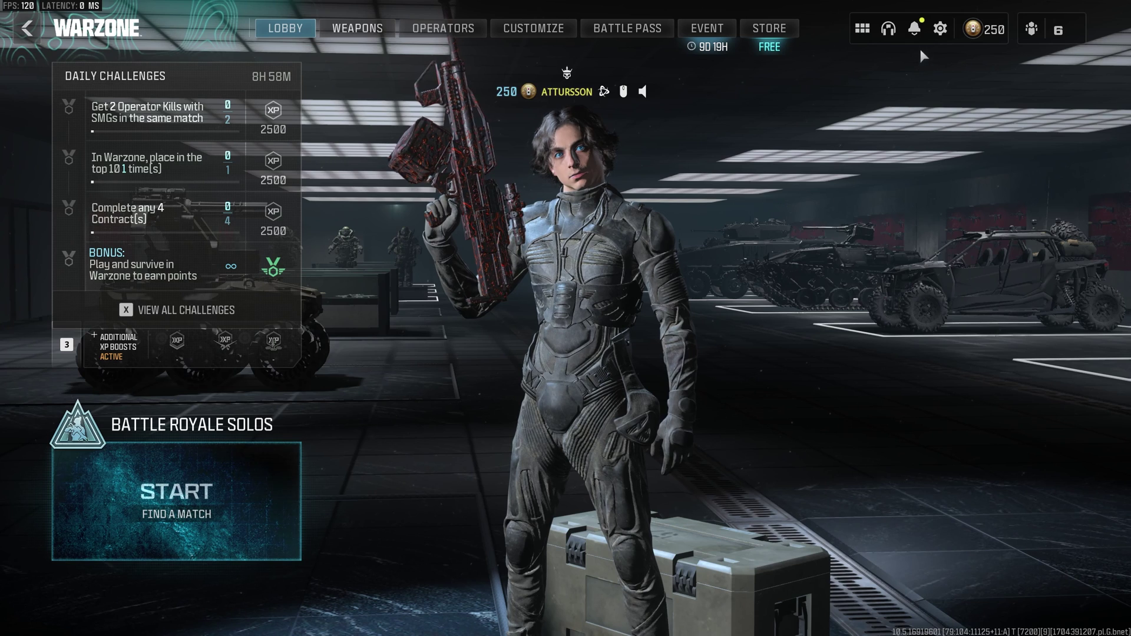
Step: Review the Graphics Quality list with the Custom preset kept, then move to the Audio page
left_click(938, 30)
left_click(866, 286)
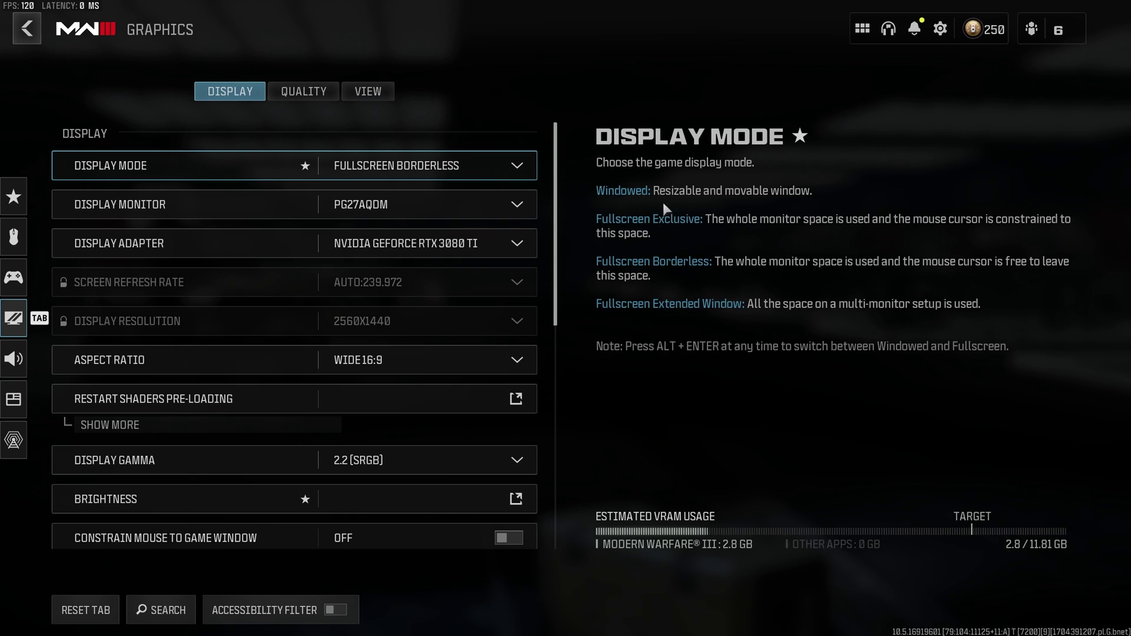
left_click(303, 91)
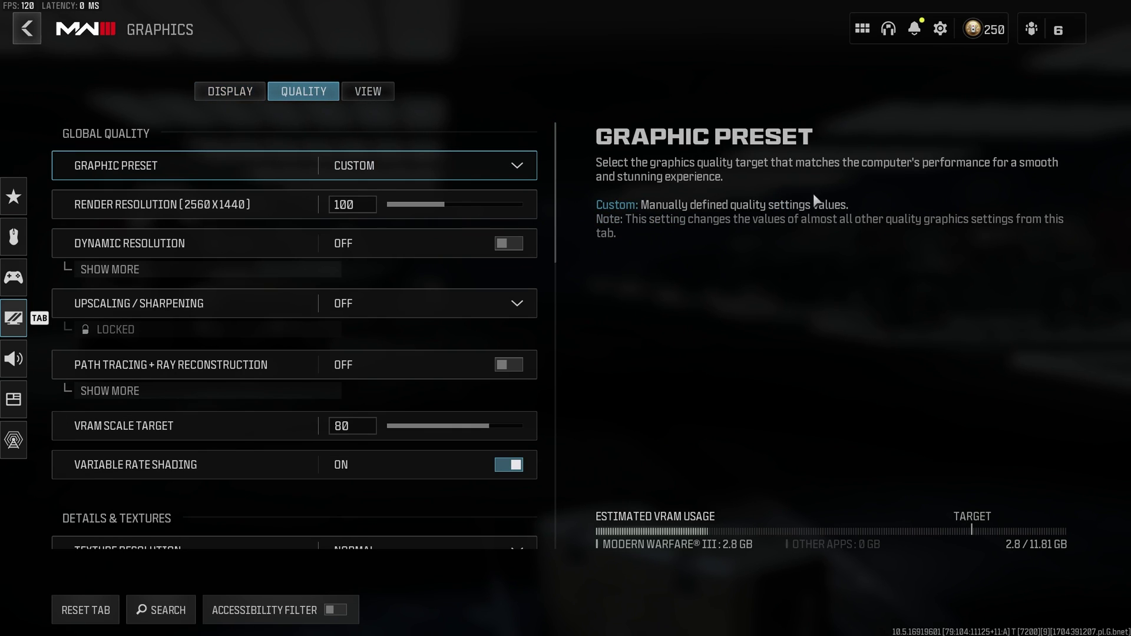
left_click(492, 160)
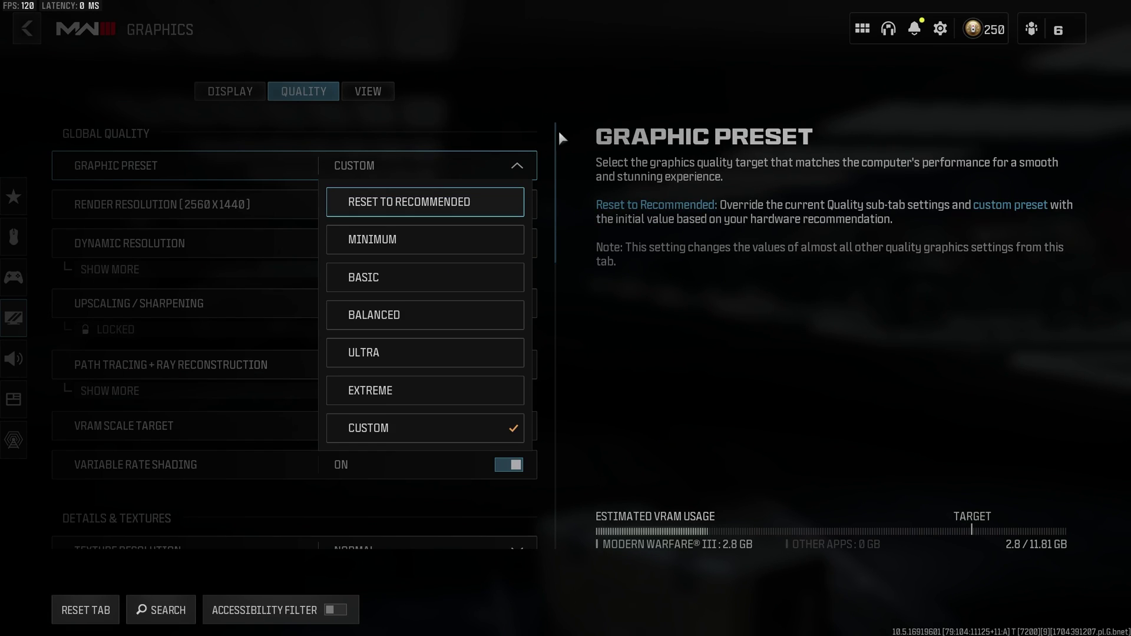
left_click(557, 177)
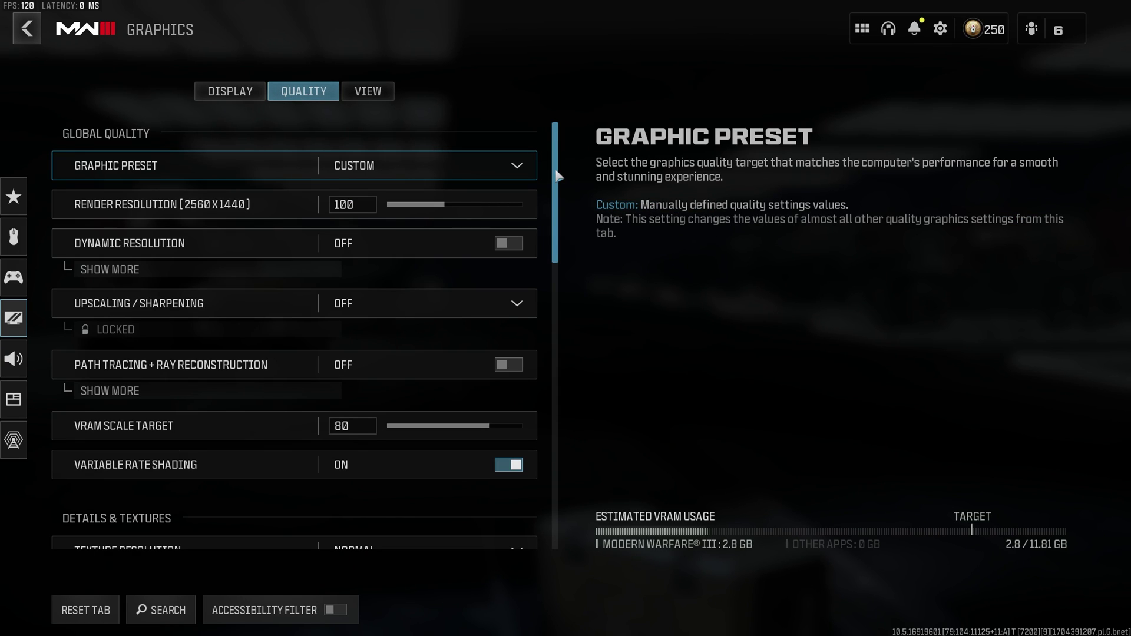
left_click_drag(557, 176, 551, 472)
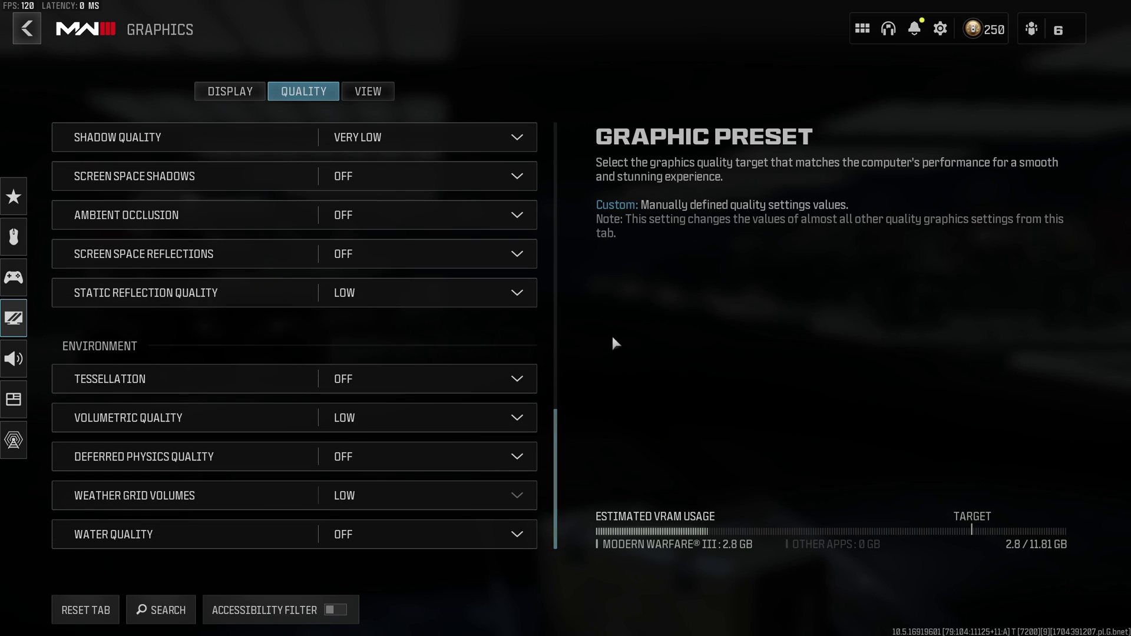
key("e")
key("e")
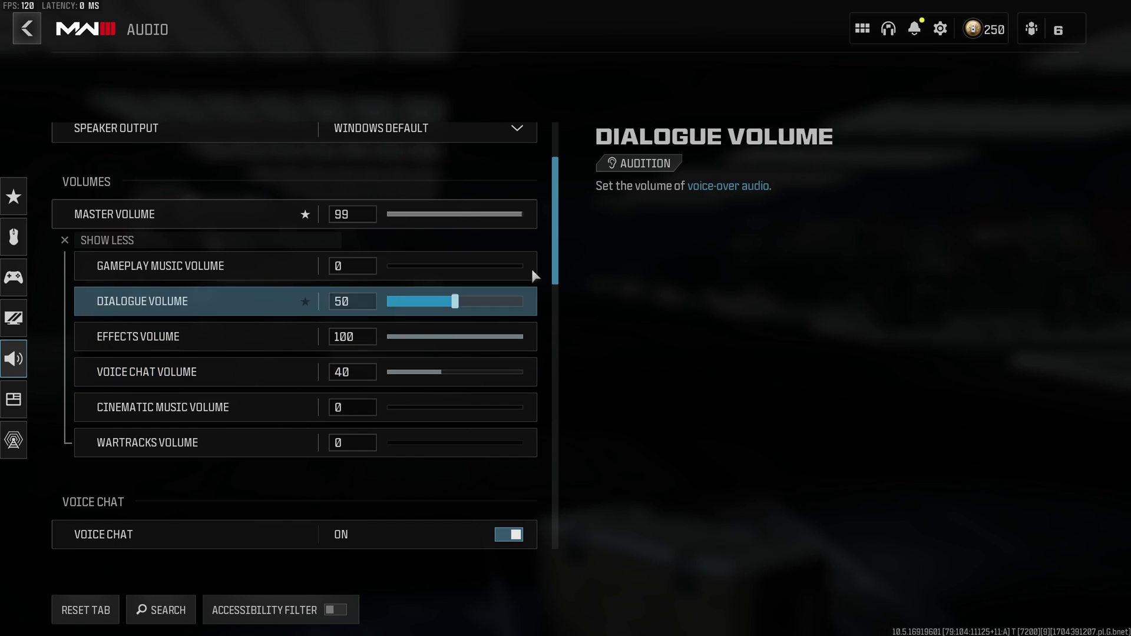
Step: Keep ADS Sensitivity Type on Legacy in the Keyboard & Mouse settings
left_click(14, 236)
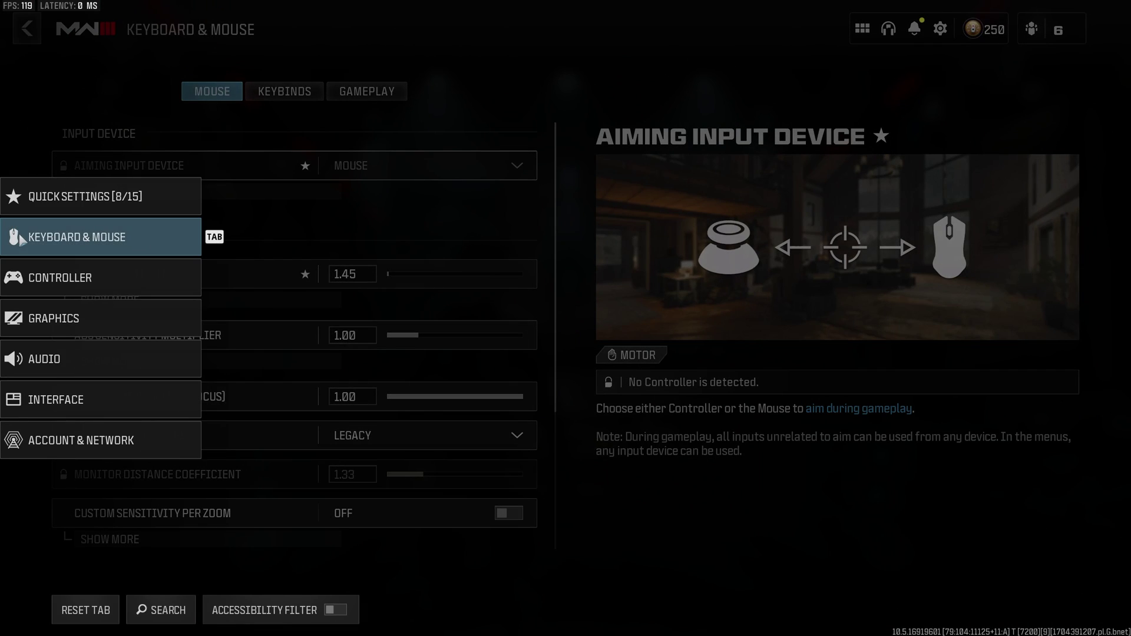
scroll(555, 171, "down", 4)
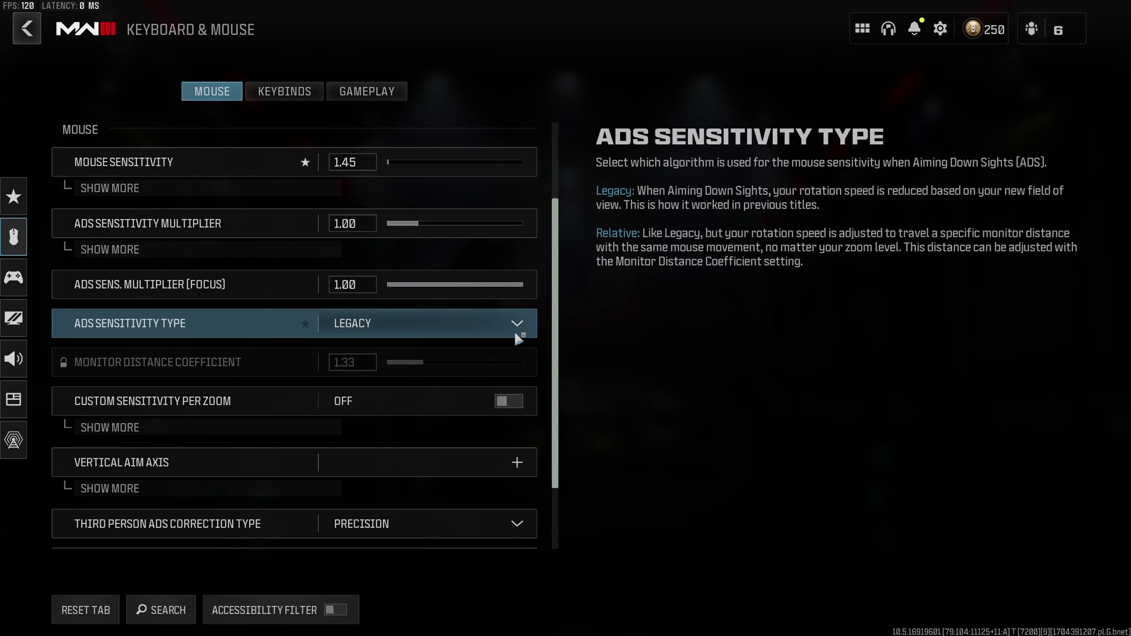
left_click(518, 324)
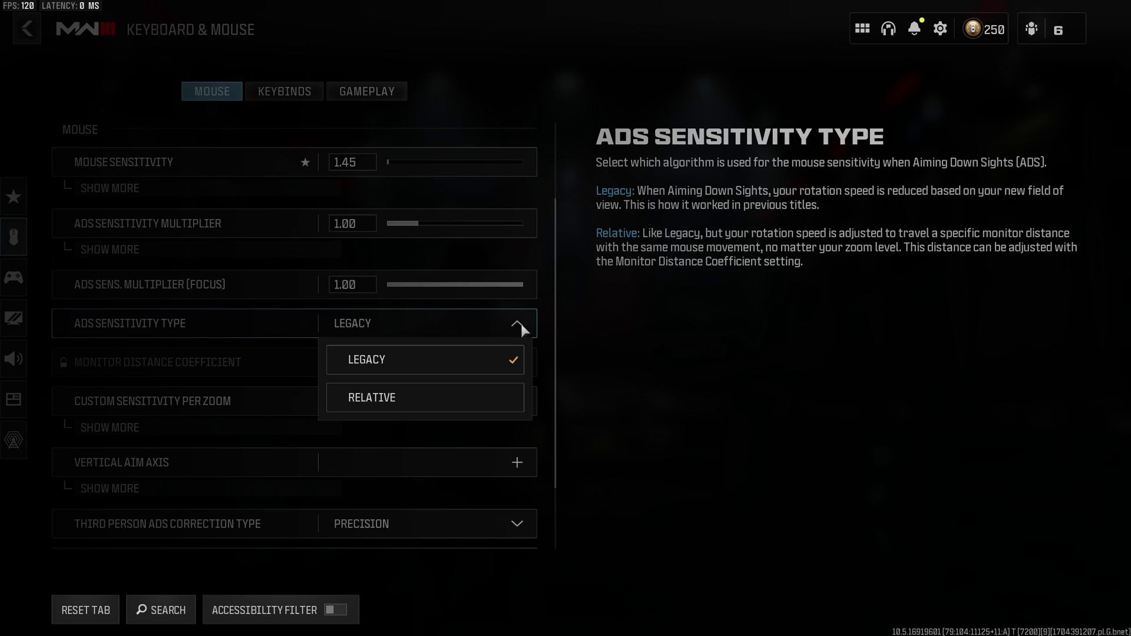
left_click(521, 322)
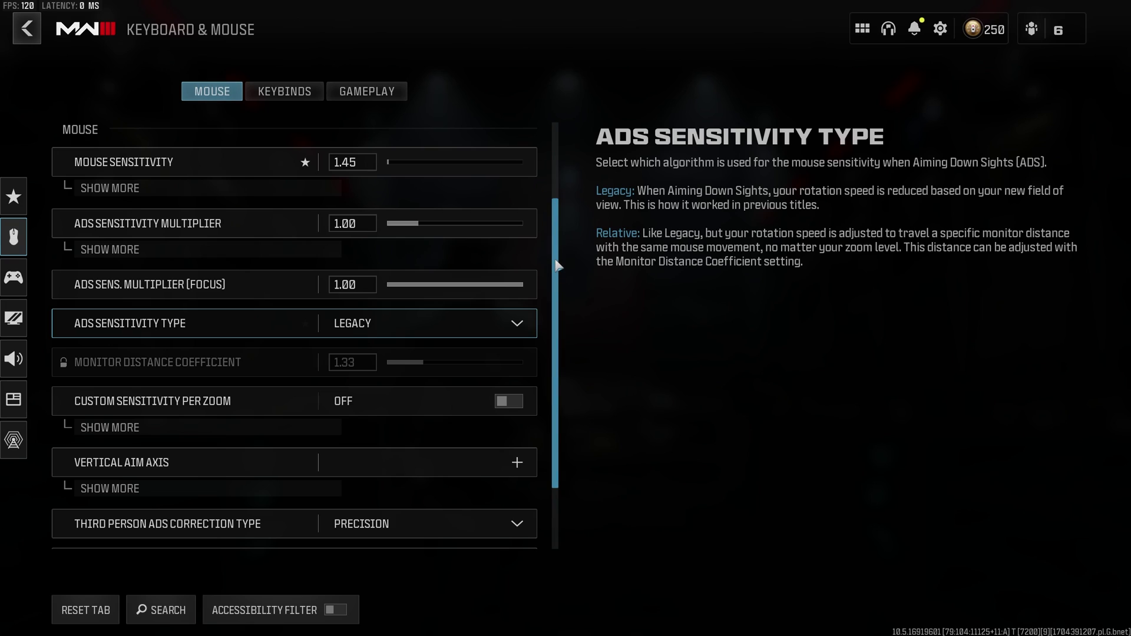
scroll(557, 258, "up", 1)
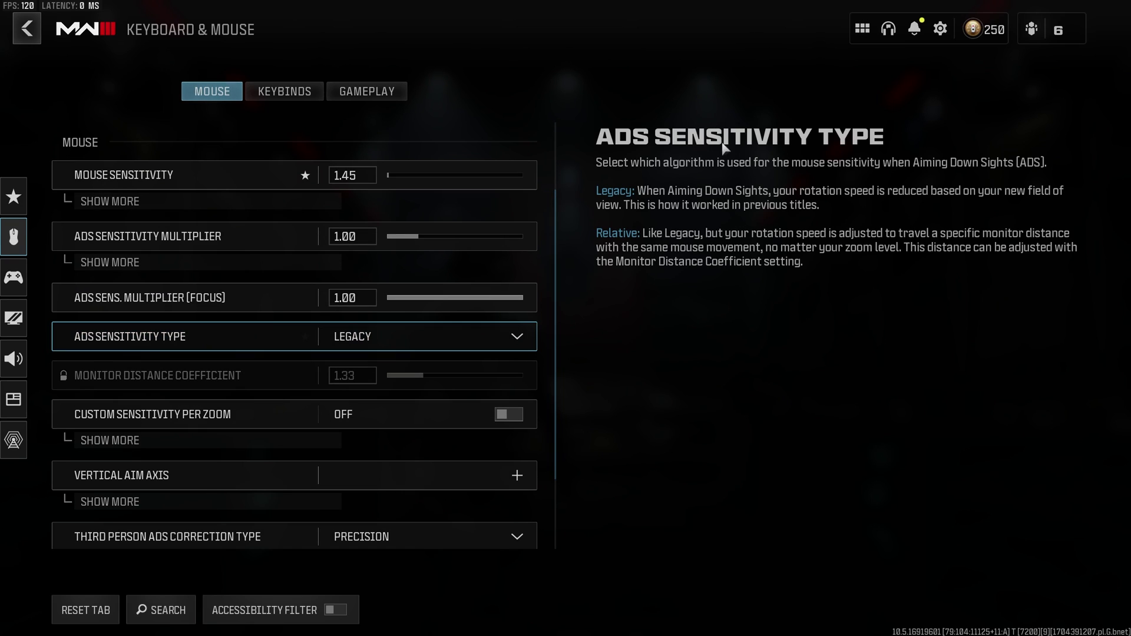
scroll(559, 247, "down", 8)
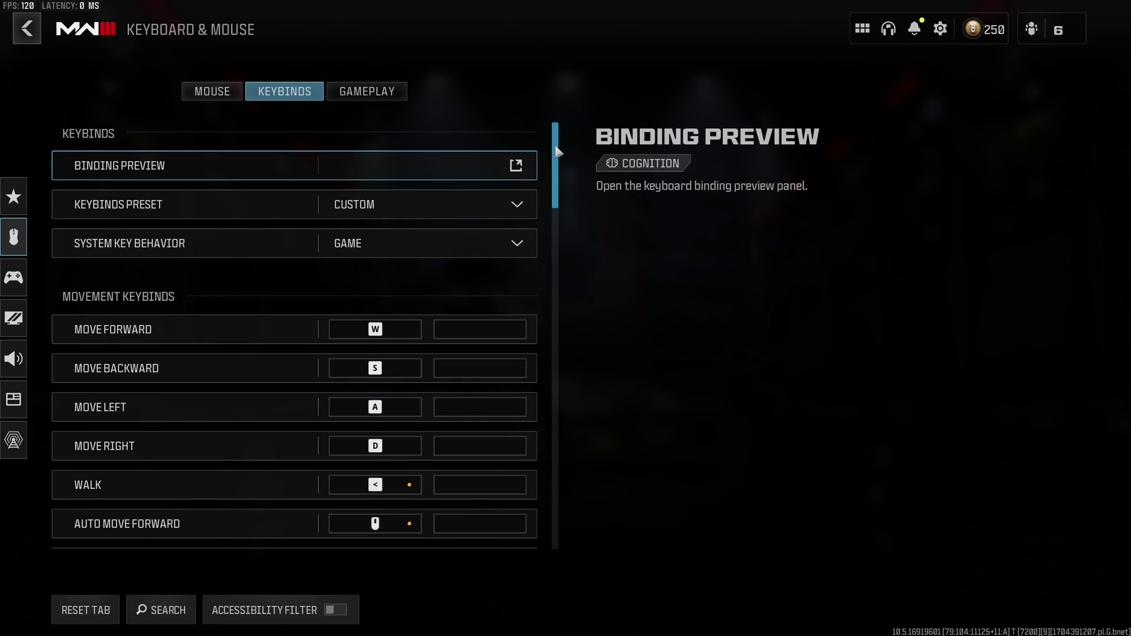
scroll(554, 188, "down", 5)
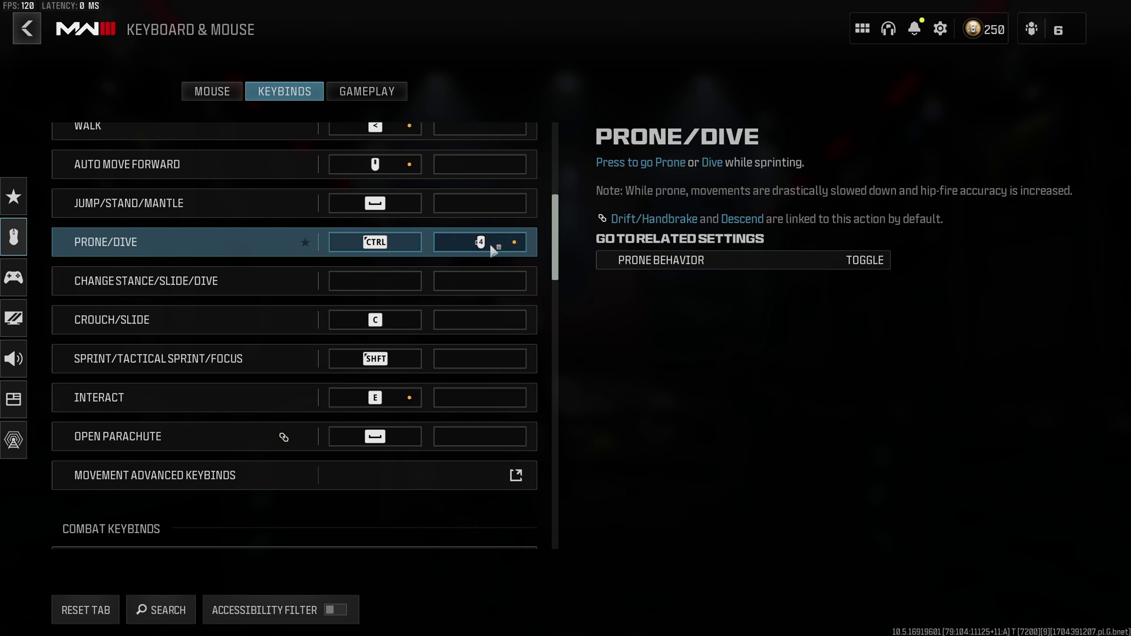
left_click_drag(556, 207, 547, 493)
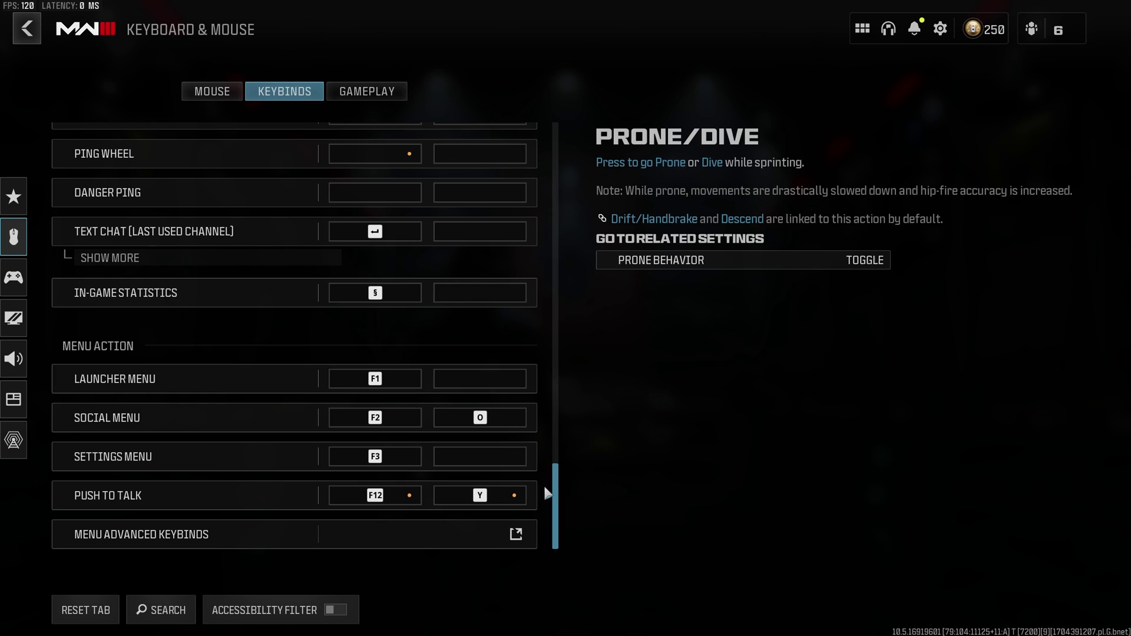
Step: Show the Gameplay tab and scroll through its crouch, vehicle and ping behavior options
left_click(376, 94)
left_click_drag(547, 168, 557, 495)
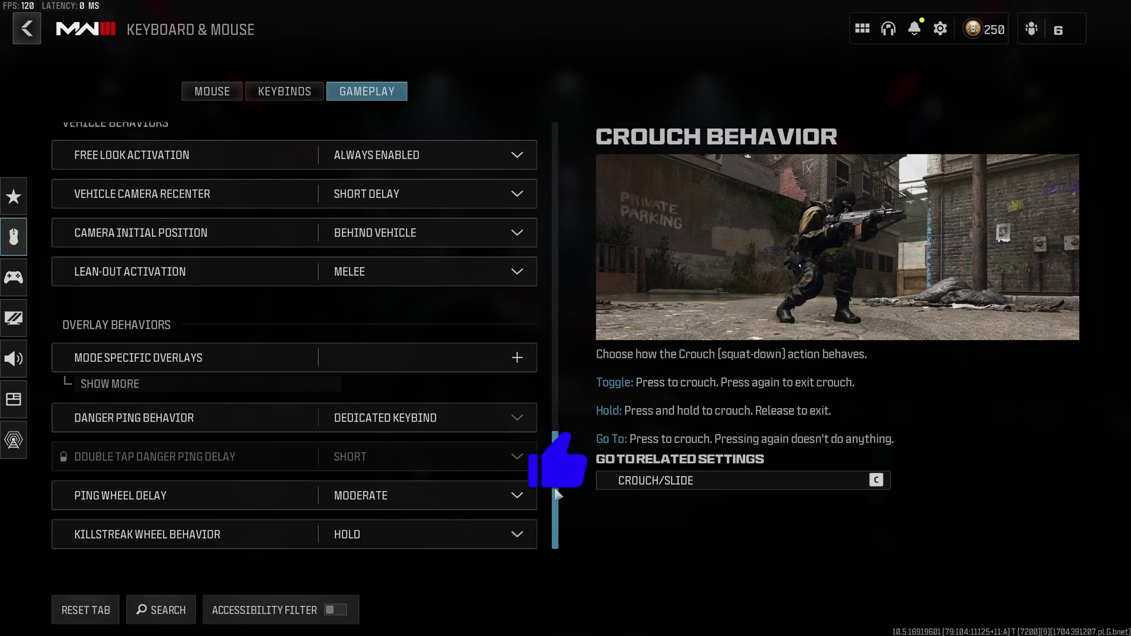